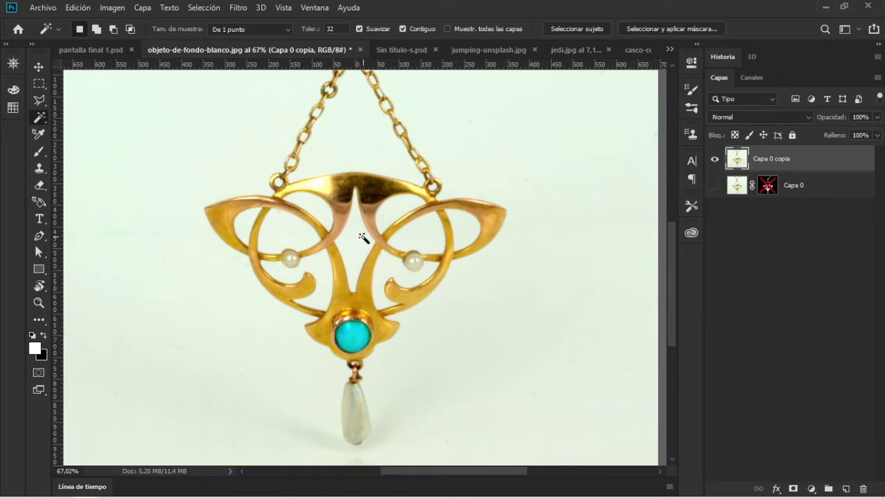
# Choose the Magic Wand tool and target the Capa 0 copia layer.
pyautogui.scroll(-1, 367, 251)
pyautogui.scroll(-1, 346, 256)
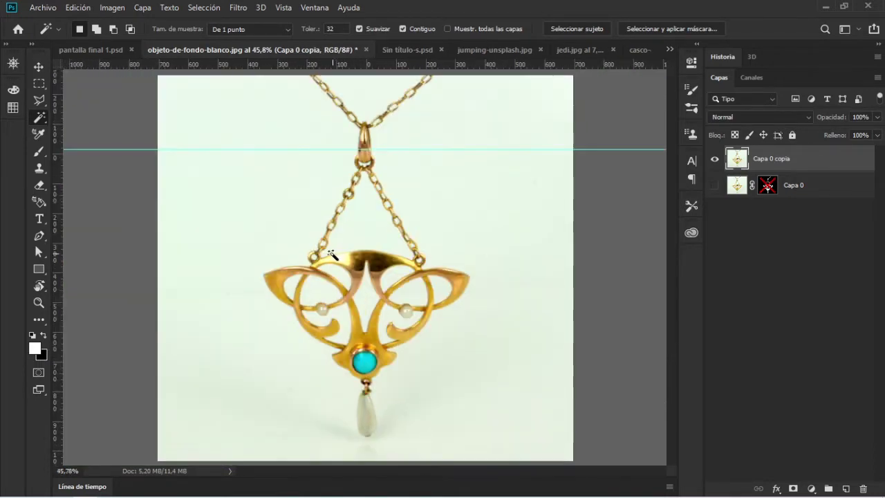
pyautogui.scroll(1, 331, 257)
pyautogui.scroll(1, 342, 266)
pyautogui.scroll(2, 351, 273)
pyautogui.scroll(1, 410, 334)
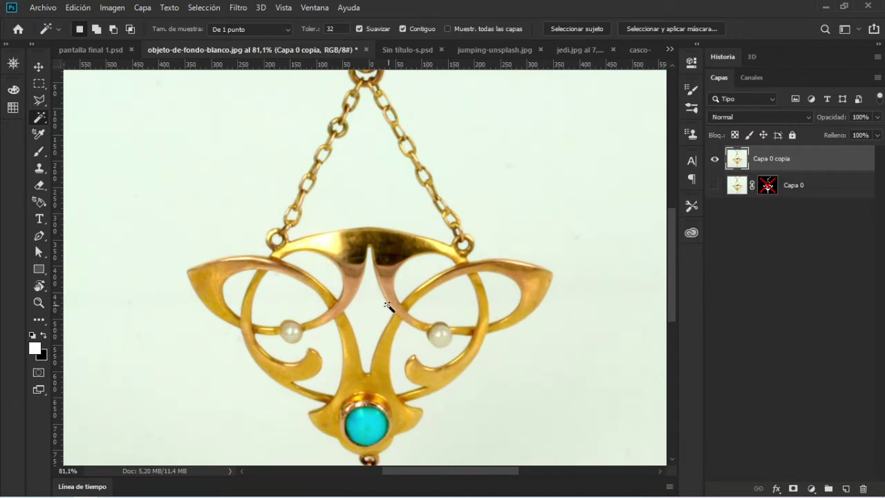
pyautogui.rightClick(42, 119)
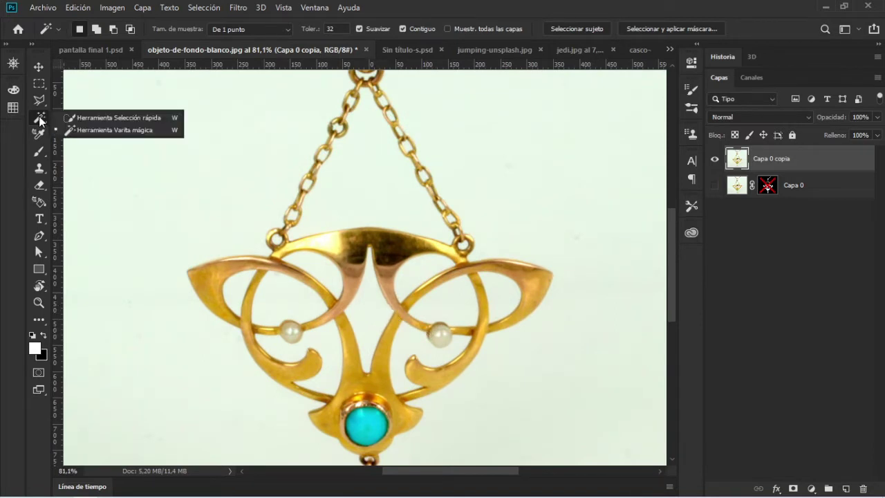
pyautogui.click(99, 130)
pyautogui.click(736, 237)
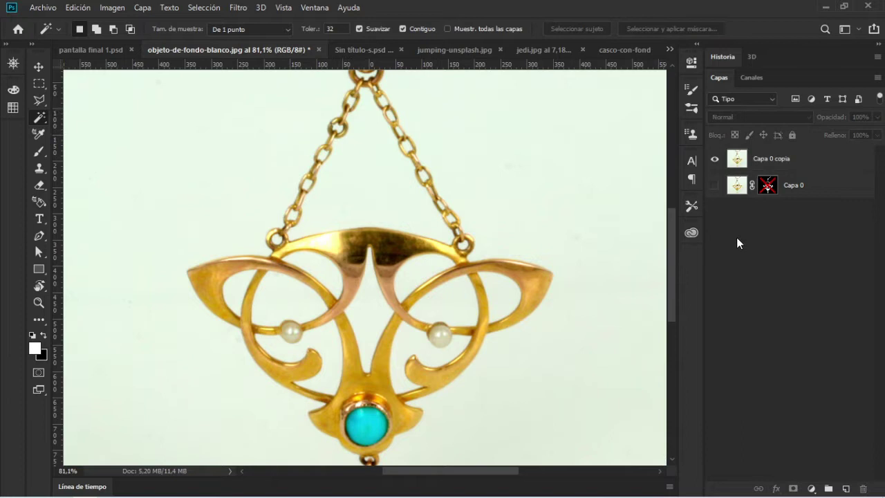
pyautogui.click(776, 163)
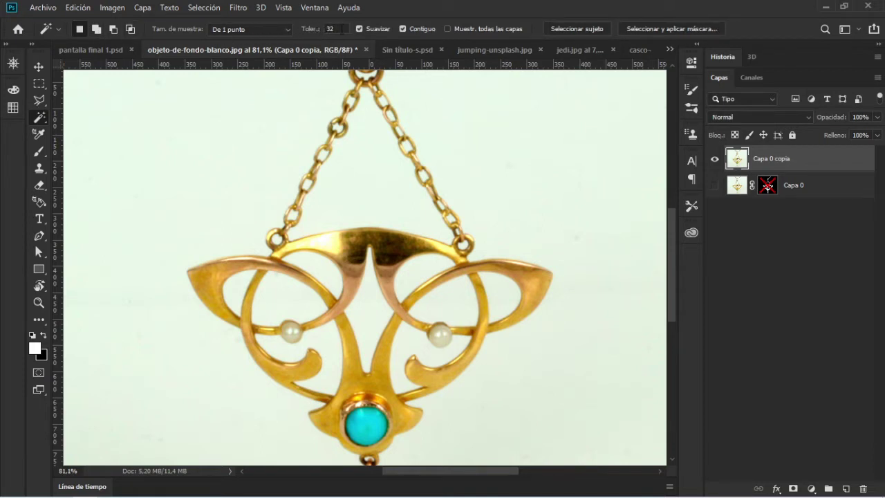
# Zoom the pendant in to 12800% to see its individual pixels.
pyautogui.scroll(2, 353, 271)
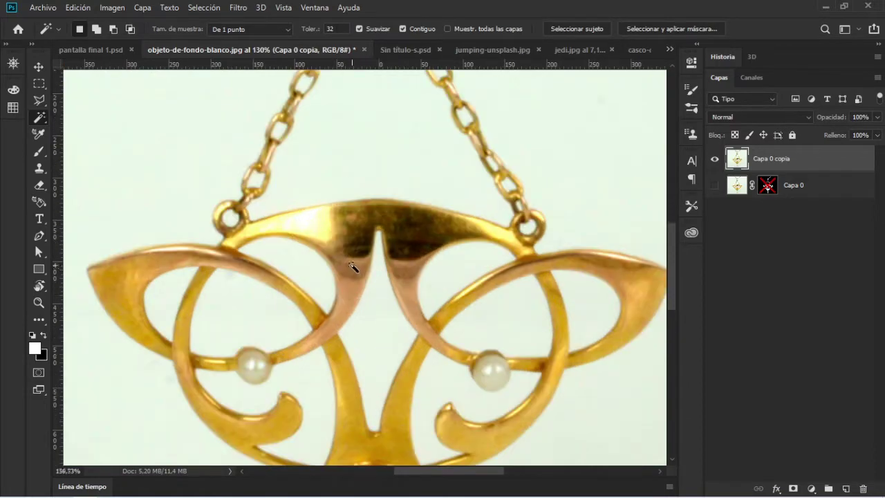
pyautogui.scroll(3, 347, 256)
pyautogui.scroll(3, 375, 207)
pyautogui.scroll(3, 376, 204)
pyautogui.scroll(1, 419, 216)
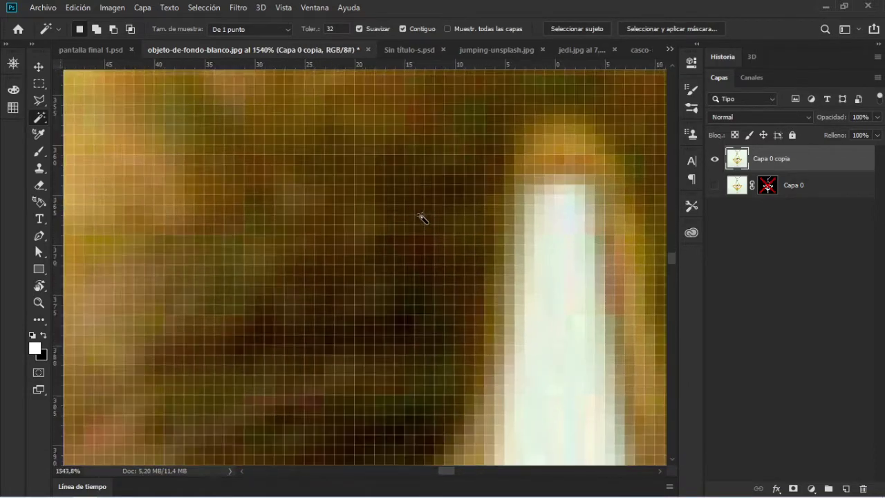
pyautogui.scroll(1, 352, 222)
pyautogui.scroll(1, 348, 217)
pyautogui.scroll(1, 347, 219)
pyautogui.scroll(2, 348, 220)
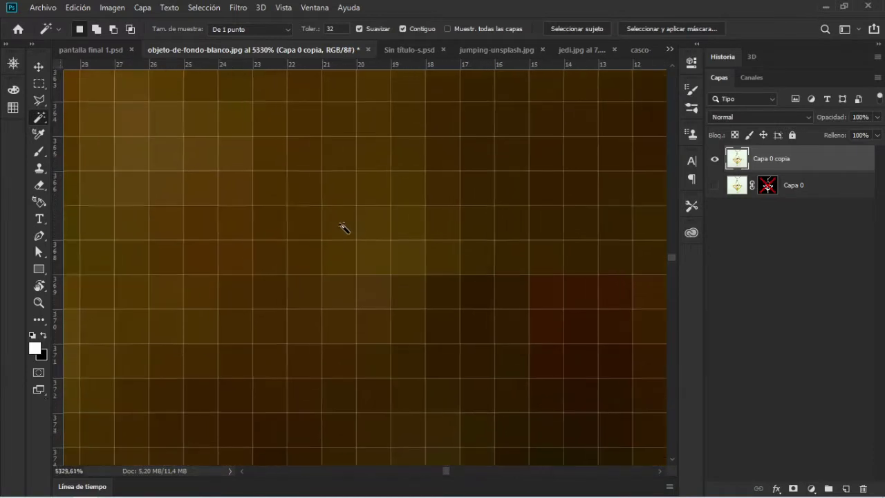
pyautogui.scroll(2, 341, 228)
pyautogui.scroll(2, 342, 231)
pyautogui.scroll(1, 344, 229)
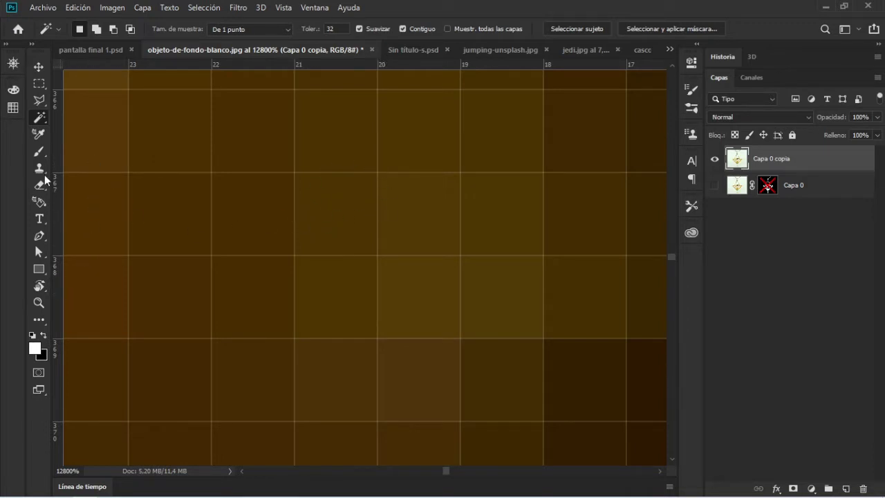
# Sample the pendant's dark brown as the foreground colour using the Brush tool.
pyautogui.click(40, 151)
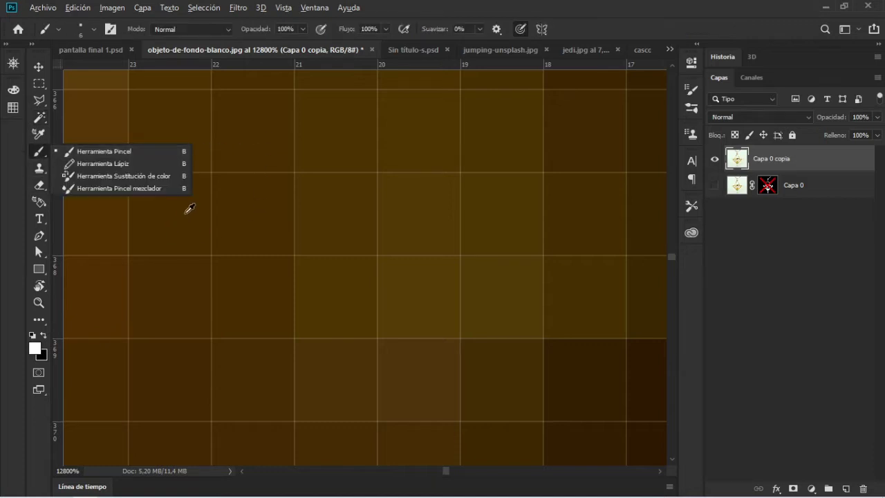
pyautogui.moveTo(249, 142)
pyautogui.mouseDown()
pyautogui.moveTo(490, 140)
pyautogui.moveTo(370, 285)
pyautogui.mouseUp()
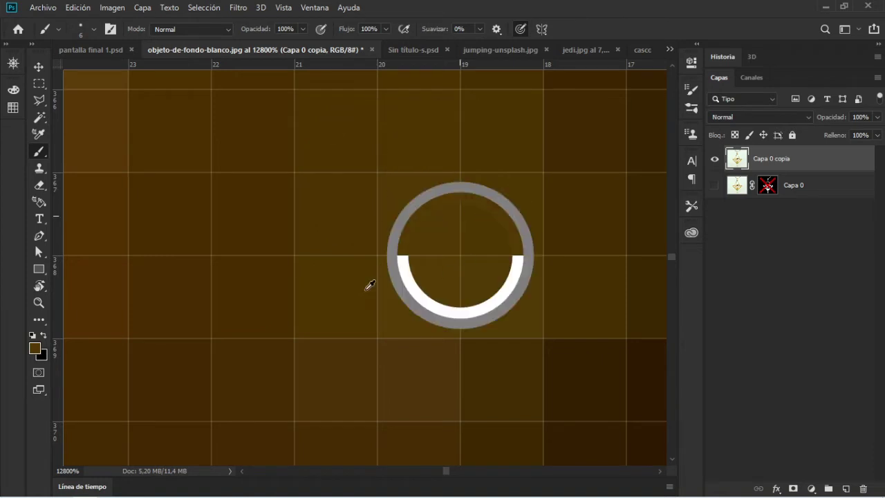
pyautogui.moveTo(370, 286); pyautogui.dragTo(49, 172)
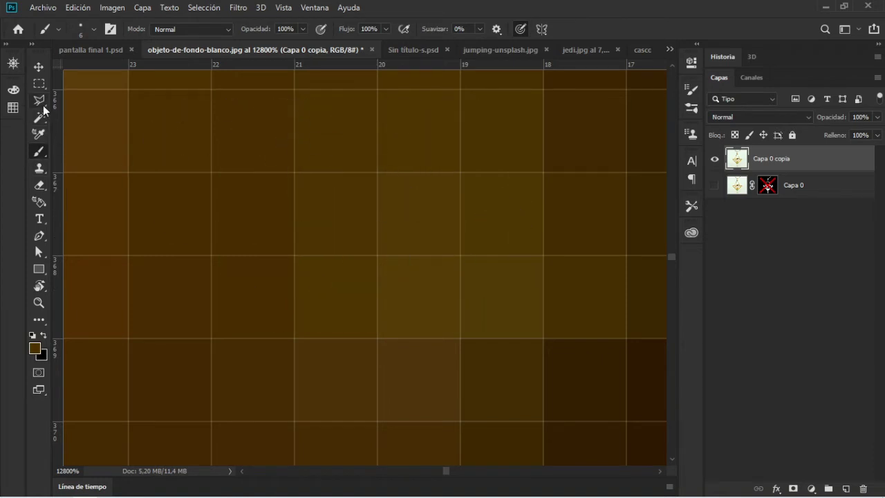
pyautogui.click(39, 118)
# With the Magic Wand active, zoom out and centre the view on the pendant's top bar.
pyautogui.click(136, 130)
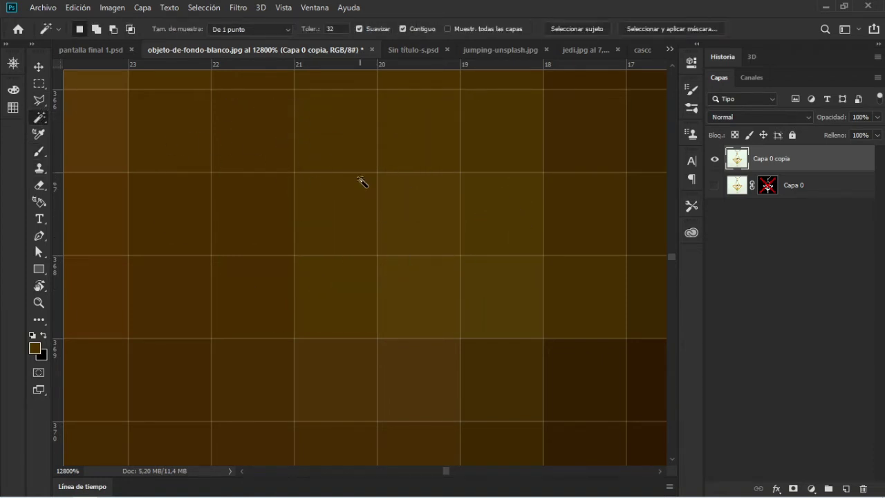
pyautogui.scroll(-1, 373, 190)
pyautogui.scroll(-1, 387, 201)
pyautogui.scroll(-2, 392, 215)
pyautogui.scroll(-1, 388, 222)
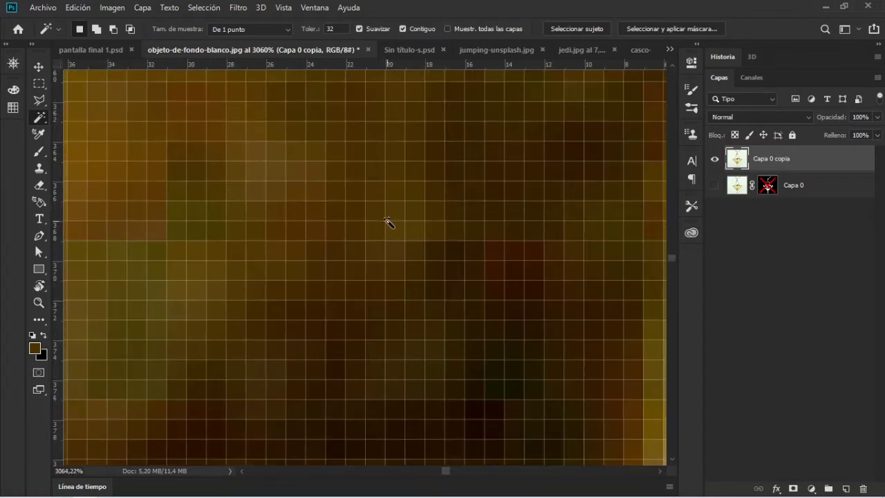
pyautogui.scroll(-2, 391, 223)
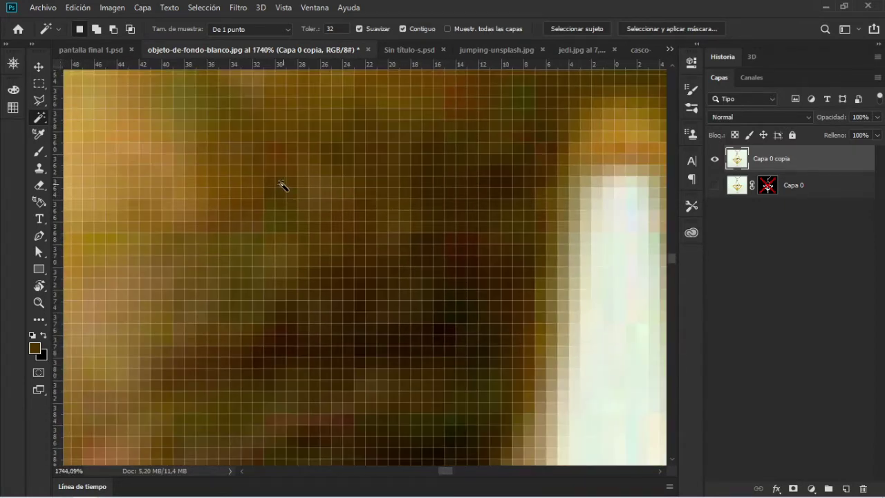
pyautogui.moveTo(287, 186); pyautogui.dragTo(376, 218)
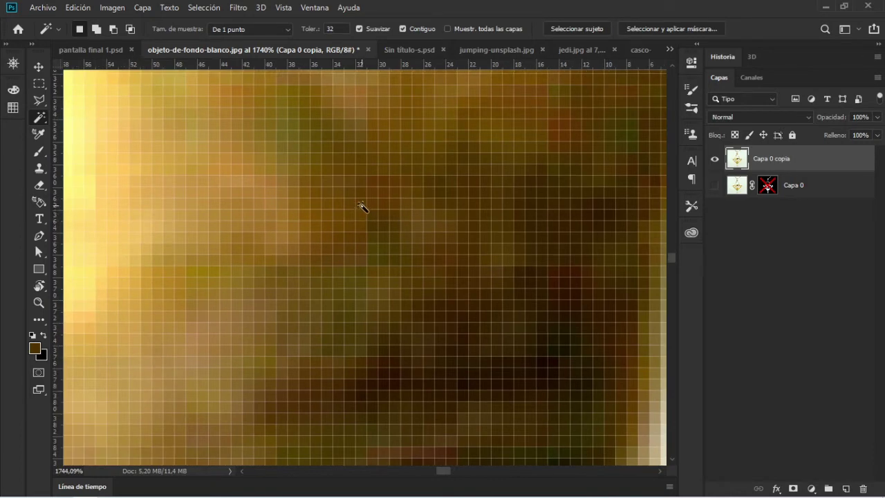
pyautogui.scroll(-3, 367, 209)
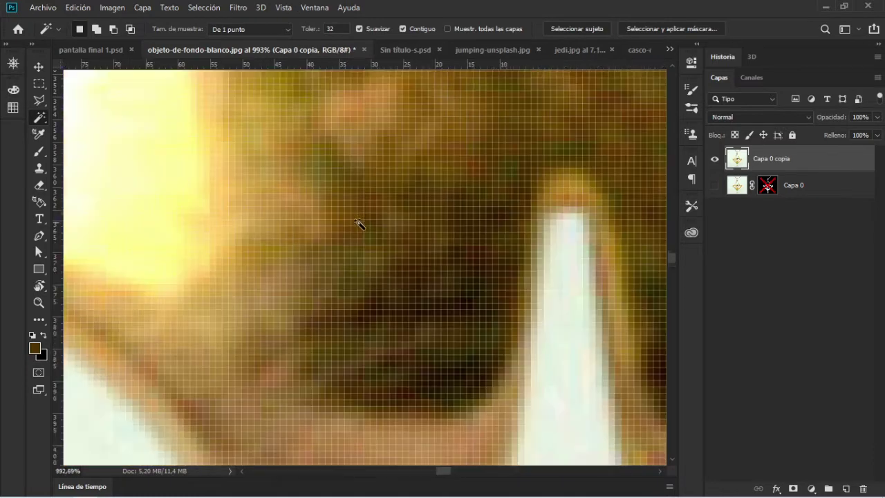
pyautogui.scroll(-2, 358, 223)
pyautogui.scroll(-2, 352, 227)
pyautogui.scroll(-2, 356, 233)
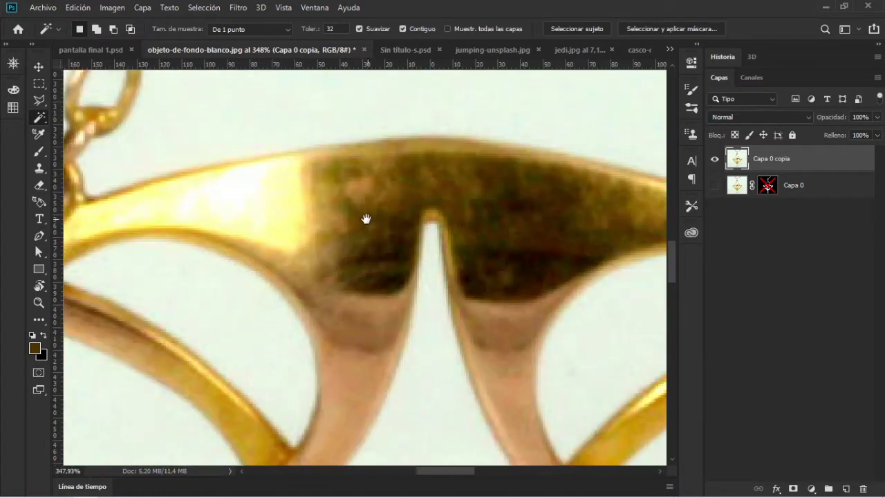
pyautogui.moveTo(366, 219); pyautogui.dragTo(337, 247)
# Select the bar's dark area, try the bright yellow left part, then reselect the dark centre.
pyautogui.click(338, 235)
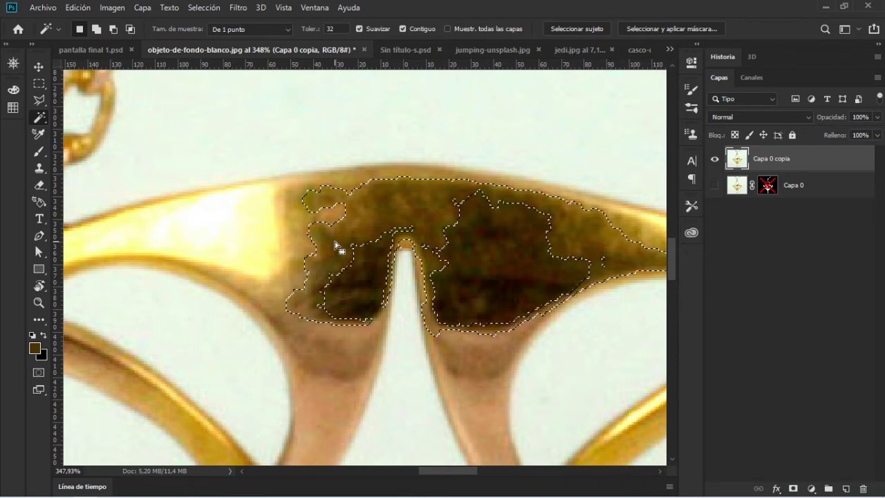
pyautogui.scroll(-1, 339, 248)
pyautogui.scroll(-1, 338, 247)
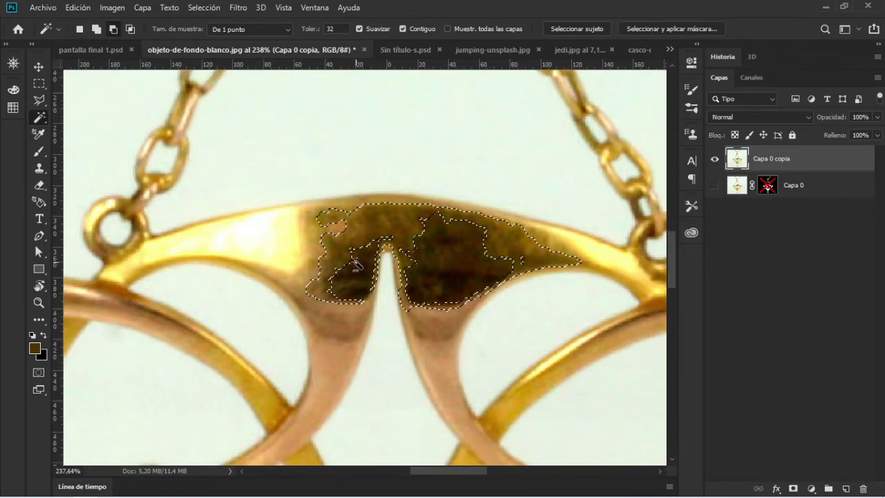
pyautogui.scroll(-1, 418, 270)
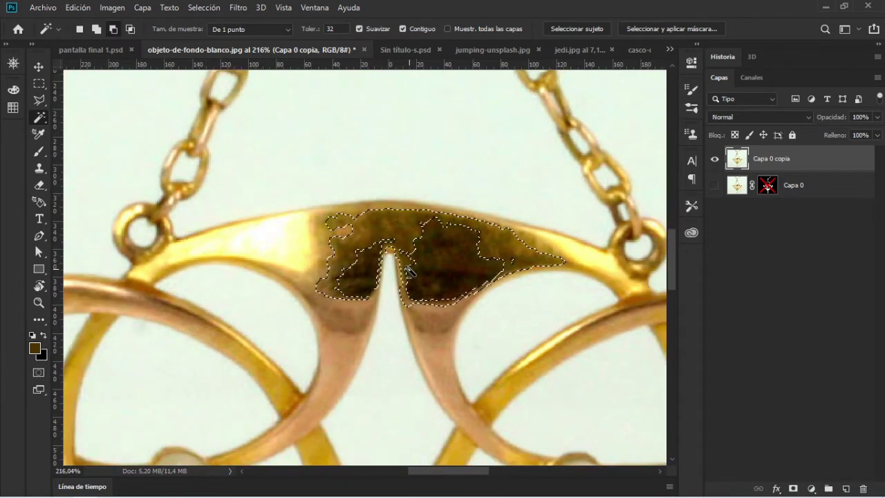
pyautogui.click(286, 241)
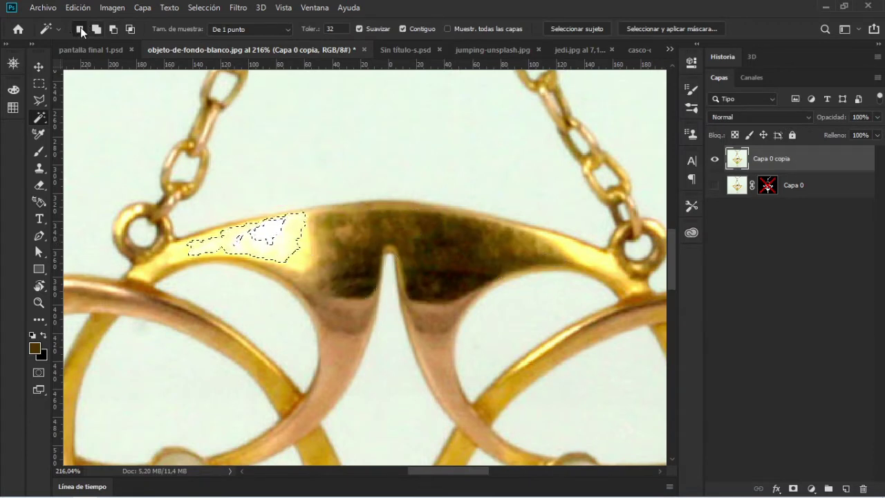
pyautogui.click(308, 273)
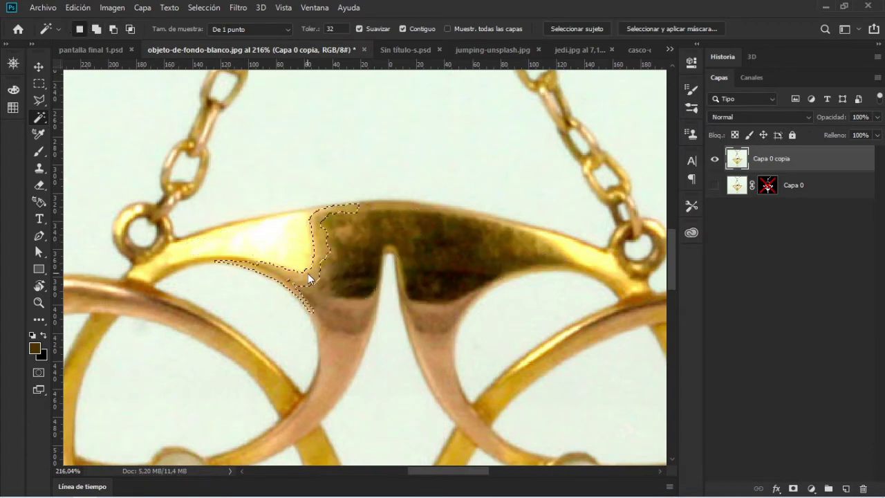
pyautogui.click(445, 241)
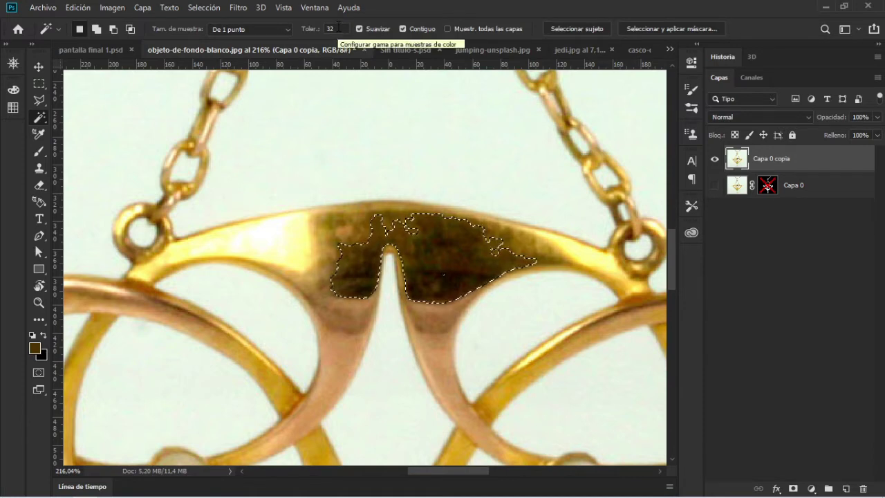
# Set the Magic Wand tolerance to 12 and clear the current selection.
pyautogui.click(309, 29)
pyautogui.write('12')
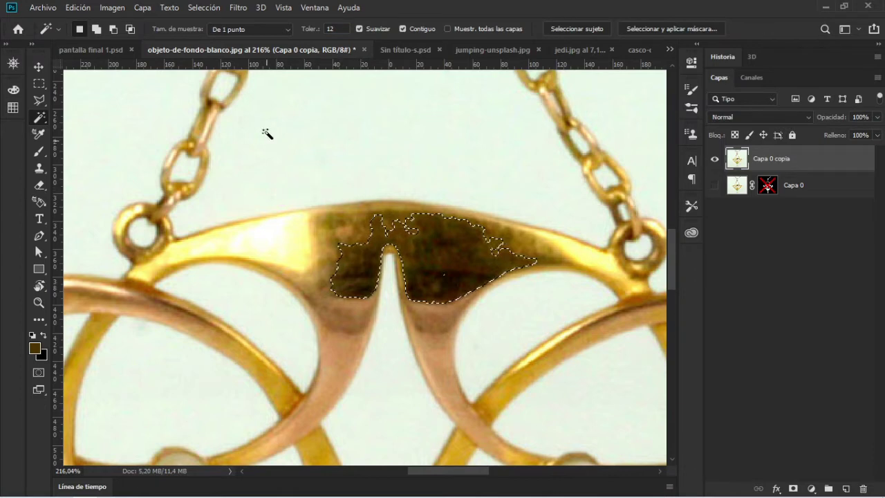
pyautogui.click(202, 8)
pyautogui.click(216, 36)
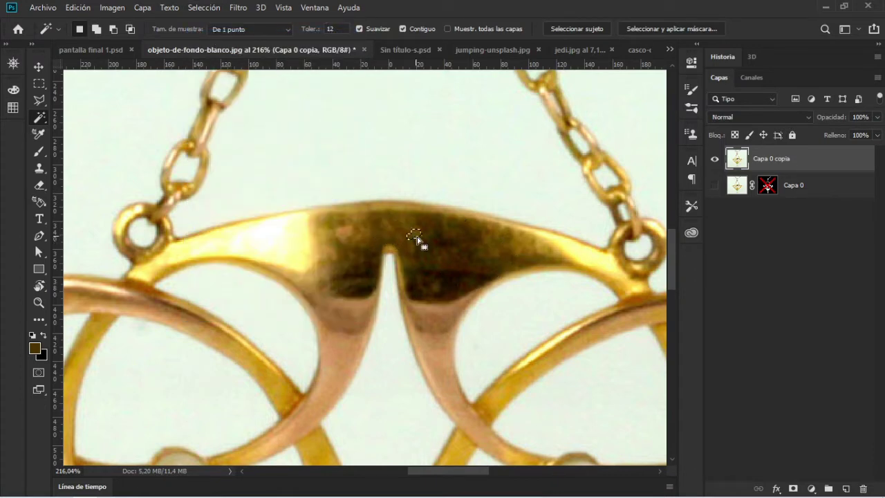
# Test low-tolerance selections on several spots around the bar's notch.
pyautogui.click(483, 244)
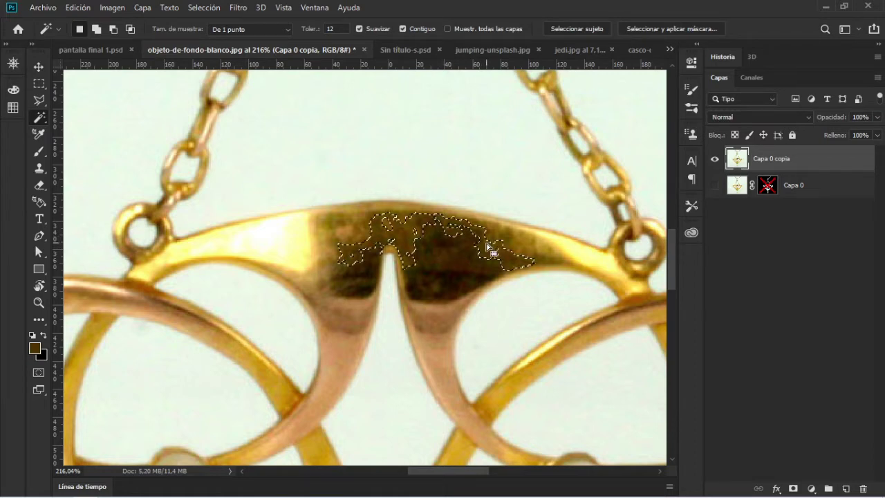
pyautogui.click(435, 284)
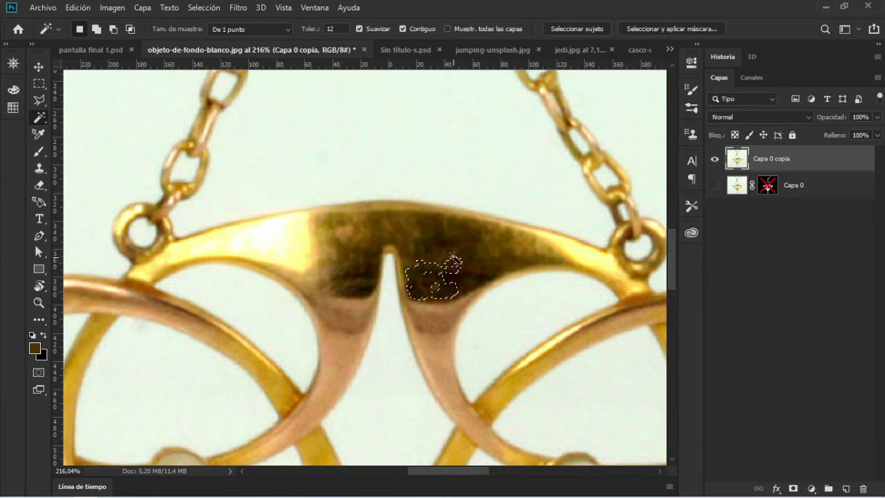
pyautogui.click(460, 245)
pyautogui.click(370, 255)
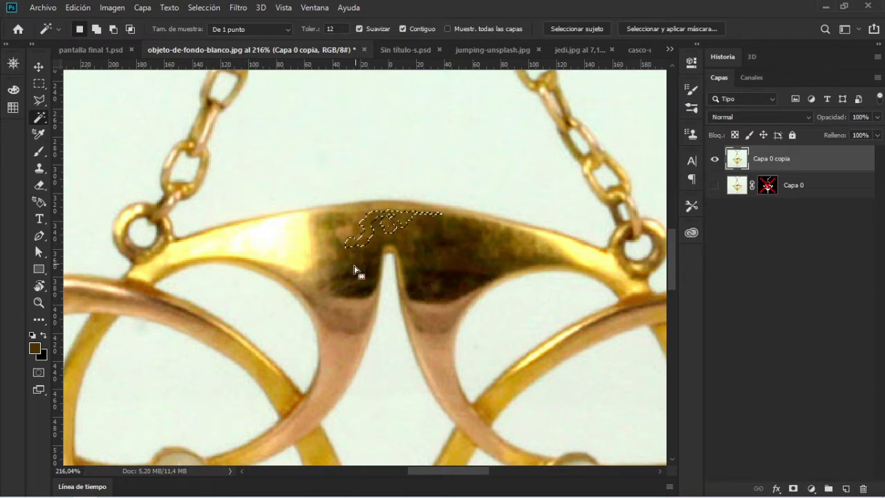
pyautogui.click(350, 284)
pyautogui.click(333, 250)
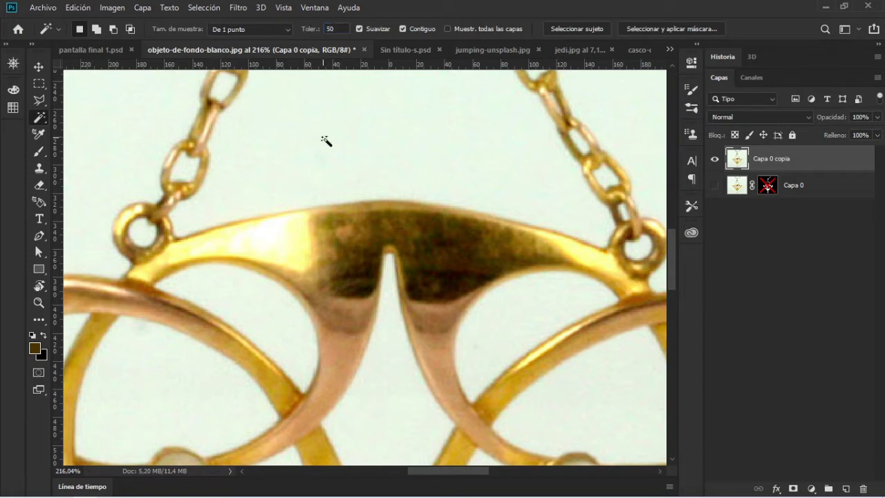
# Select the bridge's dark patch and add its pink arms.
pyautogui.click(359, 227)
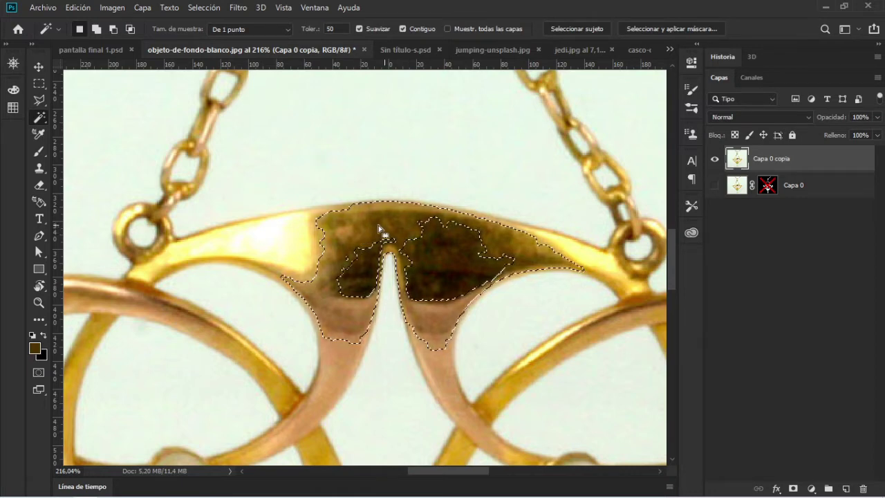
pyautogui.click(340, 373)
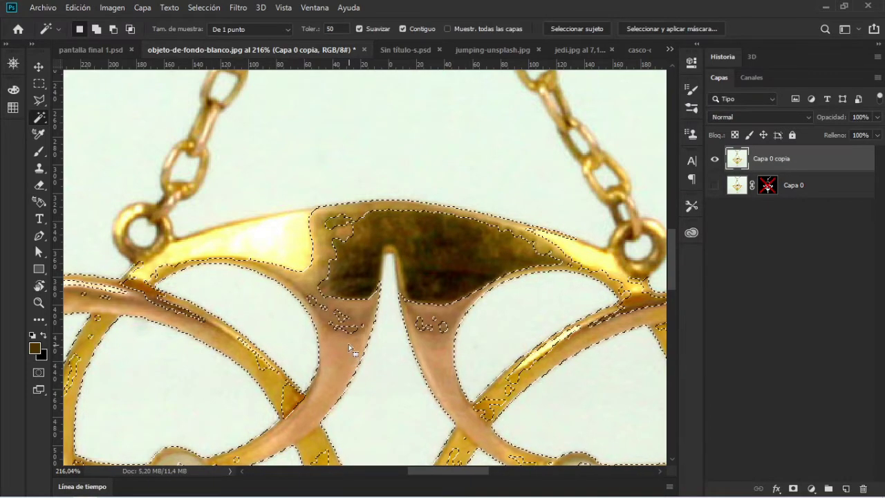
pyautogui.scroll(-2, 355, 339)
pyautogui.scroll(-1, 355, 339)
pyautogui.scroll(-2, 389, 365)
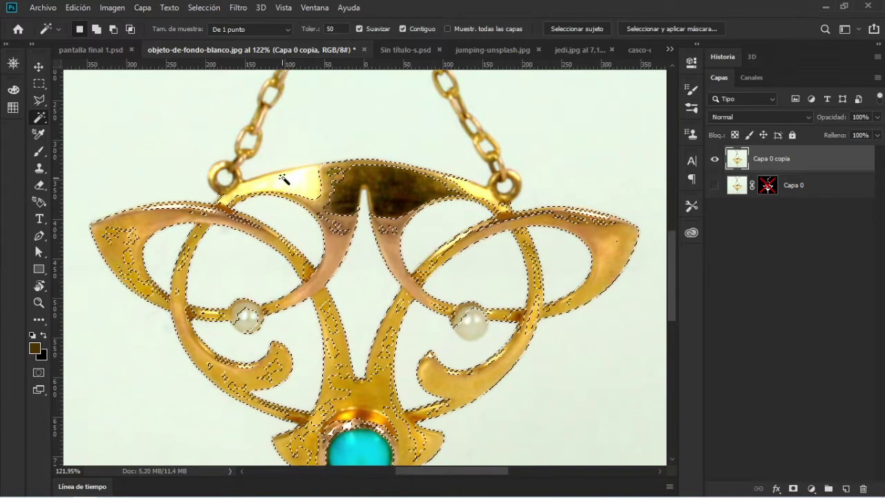
# Build a fresh selection over the upper bar, left wing and ring, arm band and central stem.
pyautogui.click(305, 190)
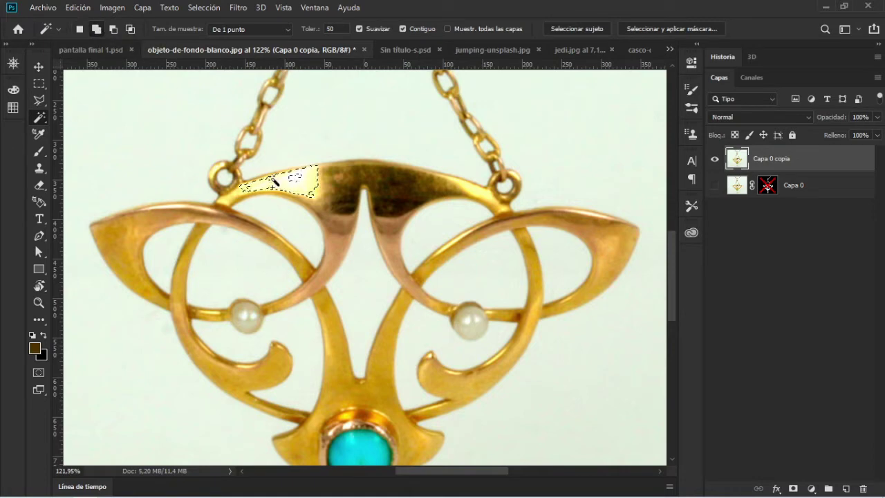
pyautogui.keyDown('shift'); pyautogui.click(335, 195); pyautogui.keyUp('shift')
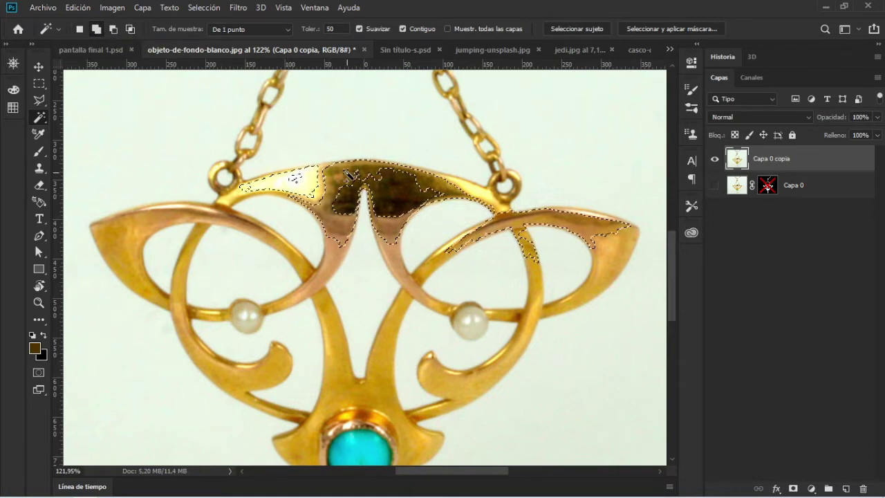
pyautogui.keyDown('shift'); pyautogui.click(182, 224); pyautogui.keyUp('shift')
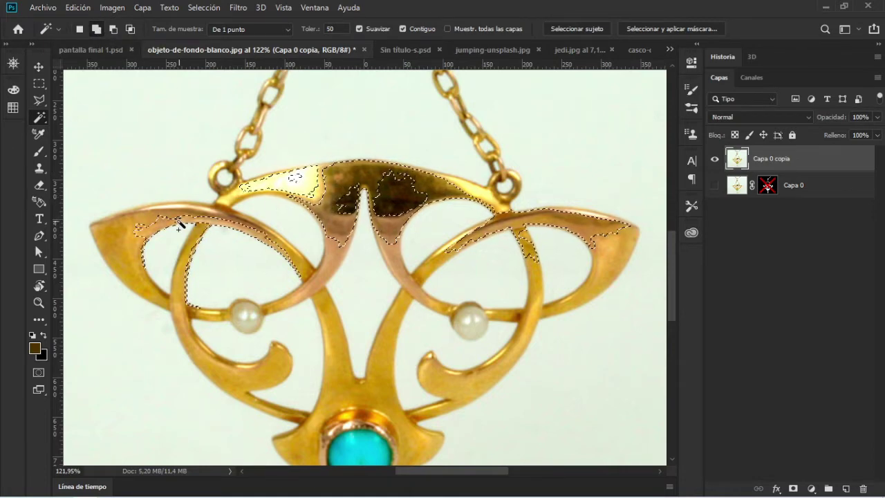
pyautogui.keyDown('shift'); pyautogui.click(137, 233); pyautogui.keyUp('shift')
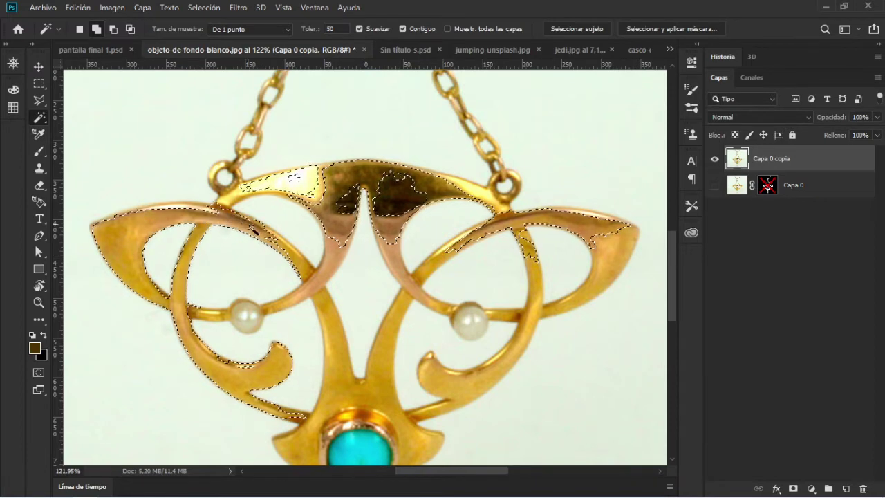
pyautogui.keyDown('shift'); pyautogui.click(293, 251); pyautogui.keyUp('shift')
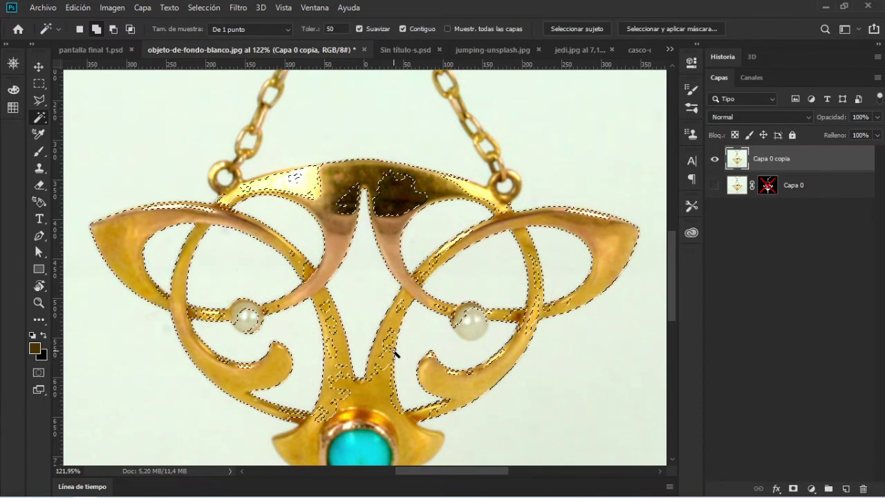
pyautogui.keyDown('shift'); pyautogui.click(385, 380); pyautogui.keyUp('shift')
pyautogui.scroll(-3, 385, 380)
pyautogui.scroll(-2, 384, 378)
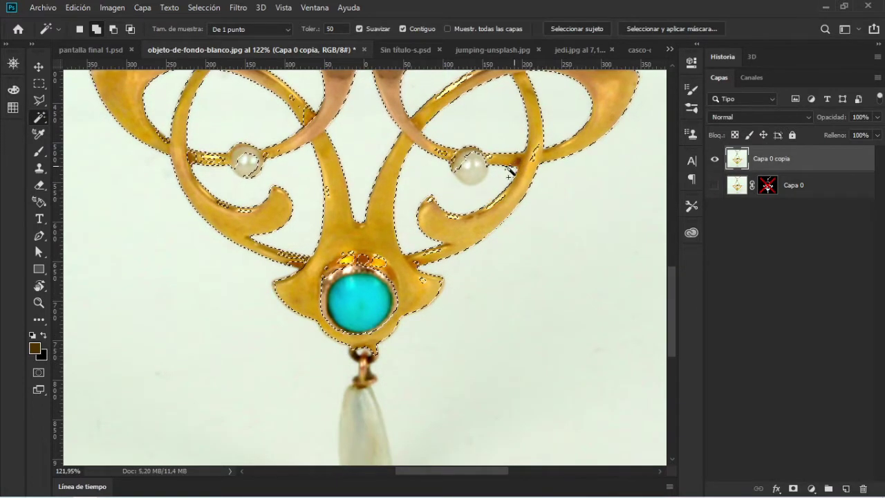
# Add areas beside the right pearl, undo a bad addition, and select the surrounding white background.
pyautogui.keyDown('shift'); pyautogui.click(475, 173); pyautogui.keyUp('shift')
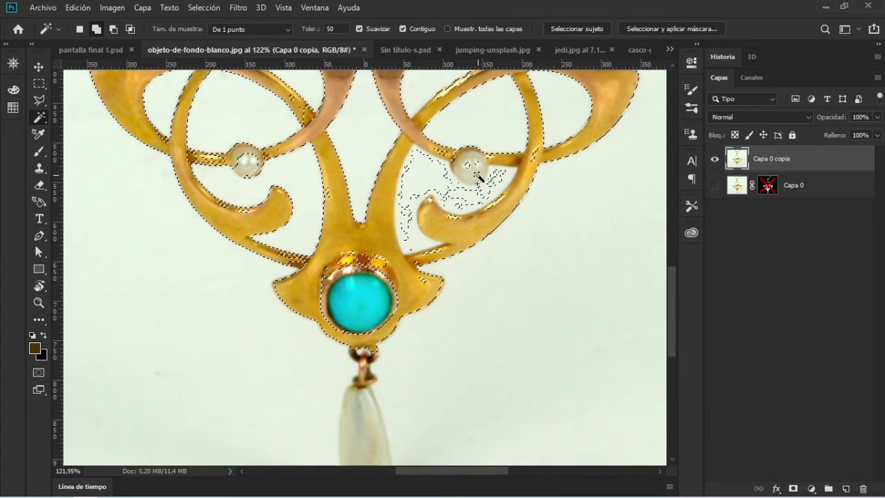
pyautogui.scroll(2, 491, 173)
pyautogui.scroll(2, 477, 152)
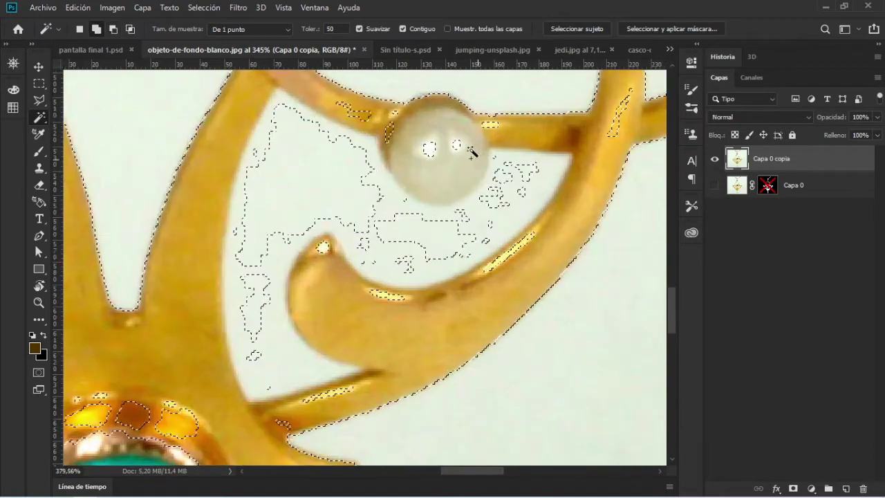
pyautogui.scroll(1, 429, 135)
pyautogui.keyDown('shift'); pyautogui.click(439, 163); pyautogui.keyUp('shift')
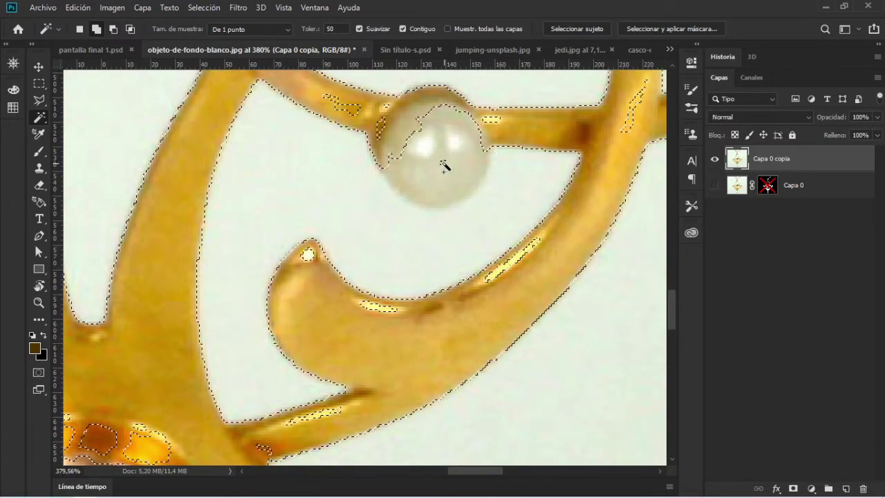
pyautogui.hotkey('ctrl', 'z')
pyautogui.scroll(-1, 446, 161)
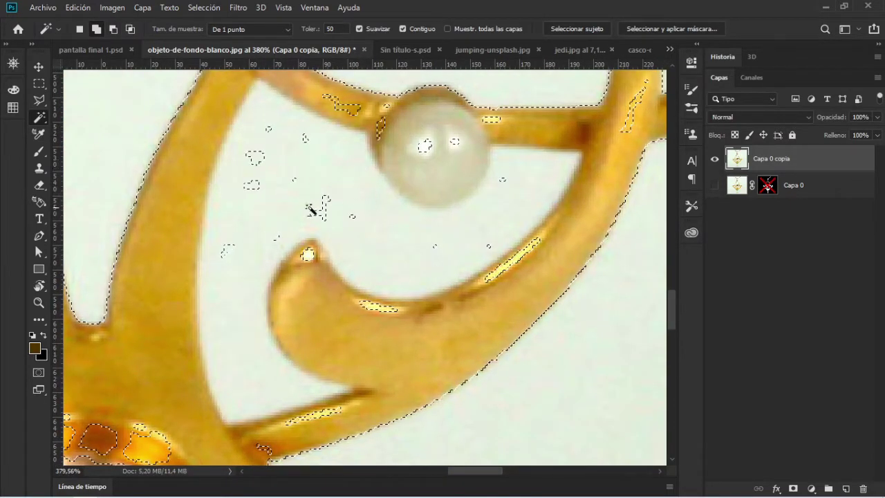
pyautogui.scroll(-1, 360, 221)
pyautogui.scroll(-1, 369, 228)
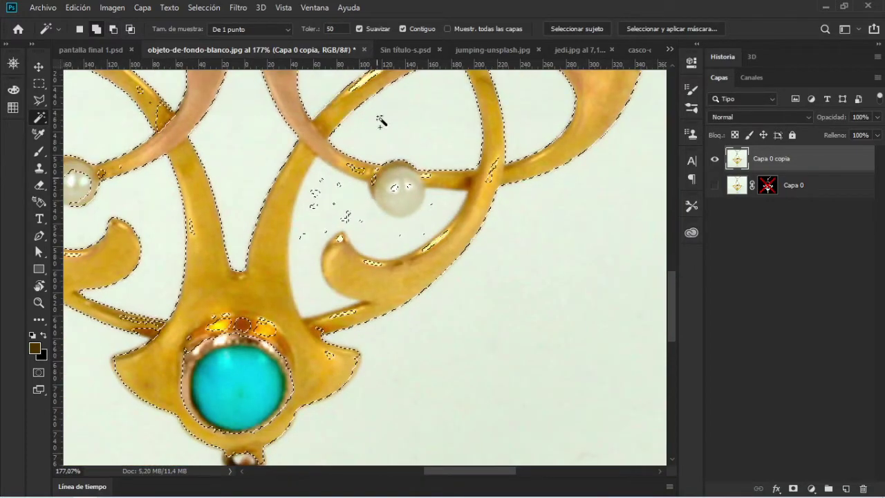
pyautogui.scroll(2, 388, 197)
pyautogui.scroll(3, 400, 217)
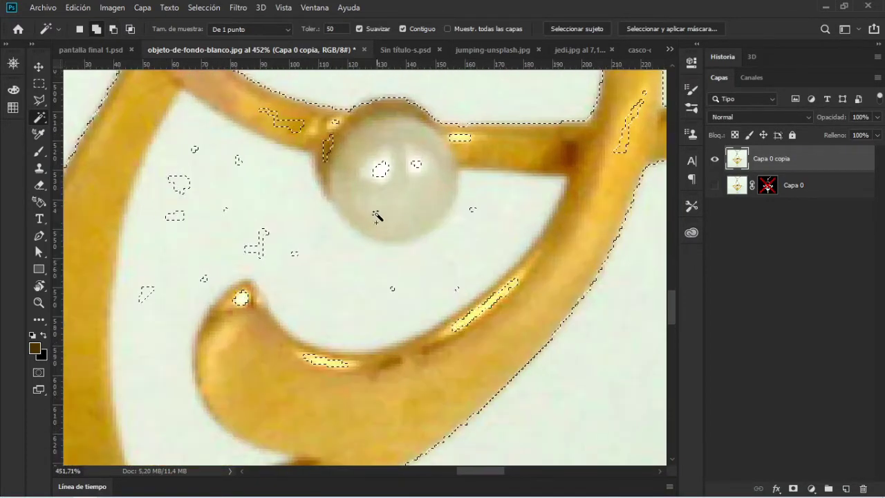
pyautogui.click(392, 216)
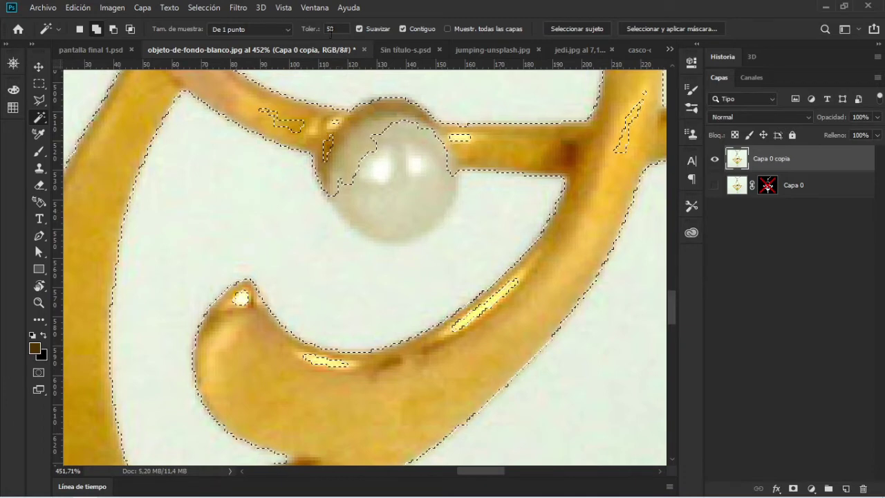
# Set tolerance to 10 and resample the pearl and its left and lower-left edges.
pyautogui.write('10')
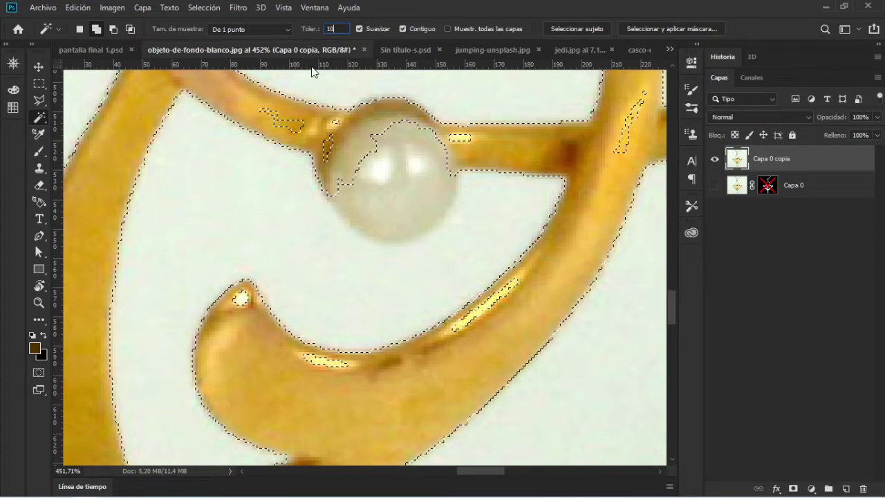
pyautogui.click(399, 174)
pyautogui.click(401, 181)
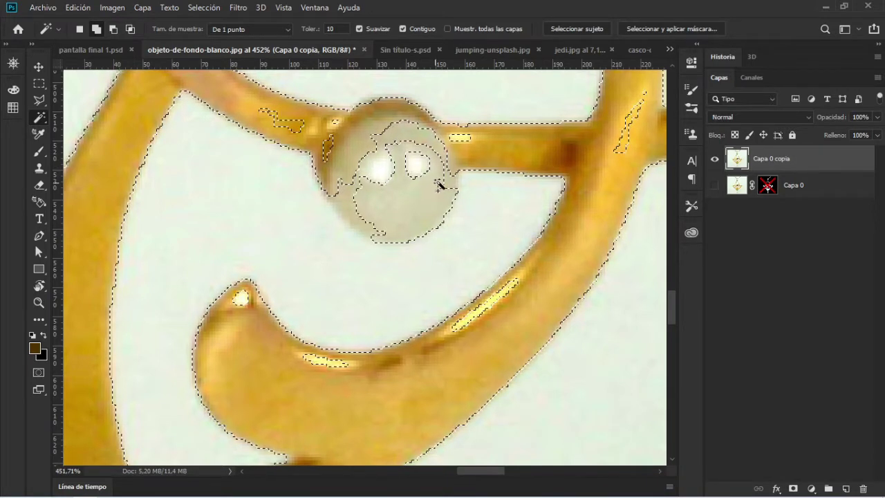
pyautogui.click(374, 177)
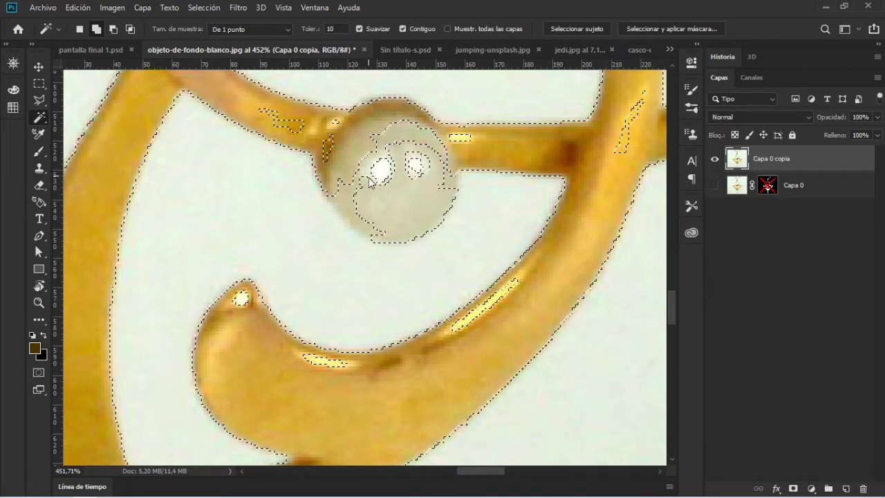
pyautogui.click(386, 179)
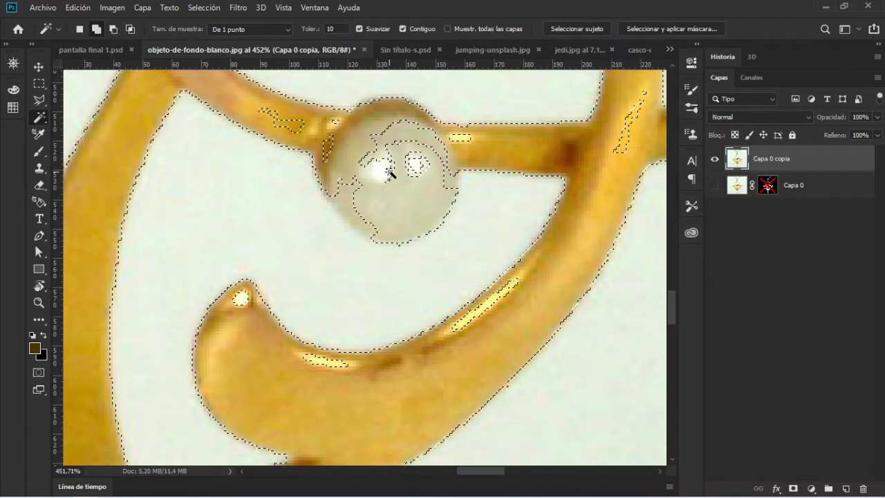
# Clear the loops inside the pearl and add its highlight and the neighbouring gold spot.
pyautogui.click(408, 168)
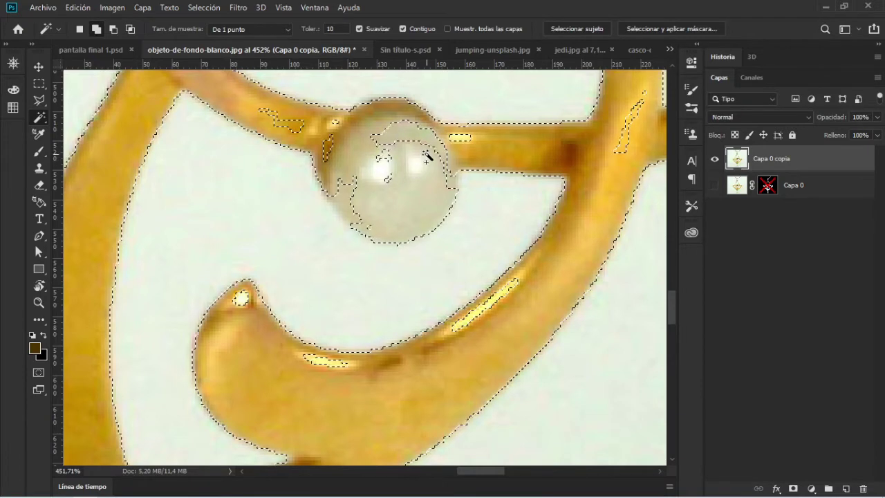
pyautogui.click(457, 140)
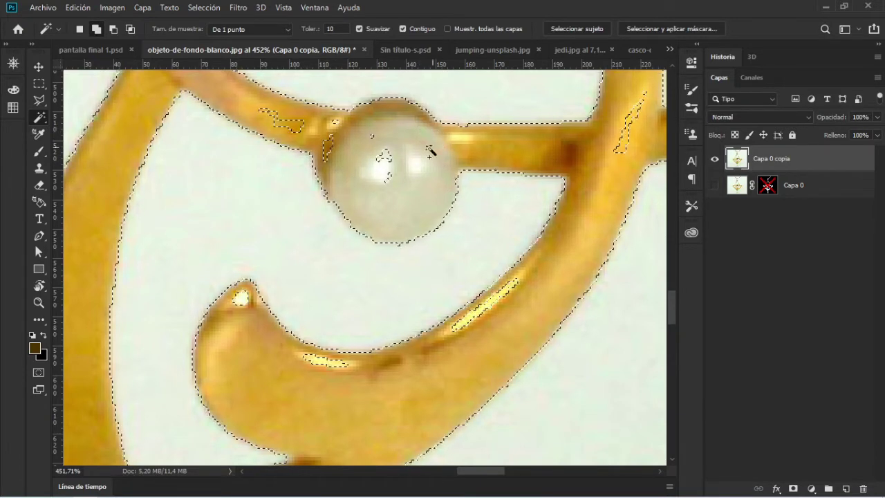
pyautogui.click(384, 164)
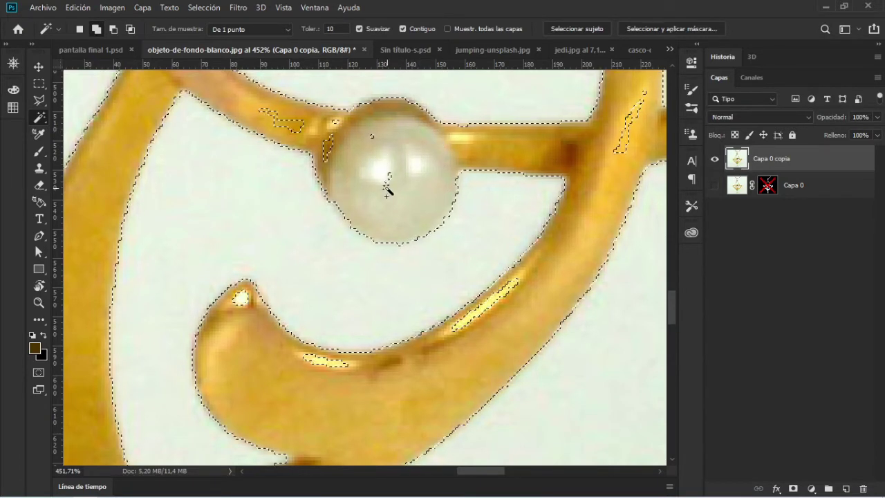
pyautogui.click(315, 123)
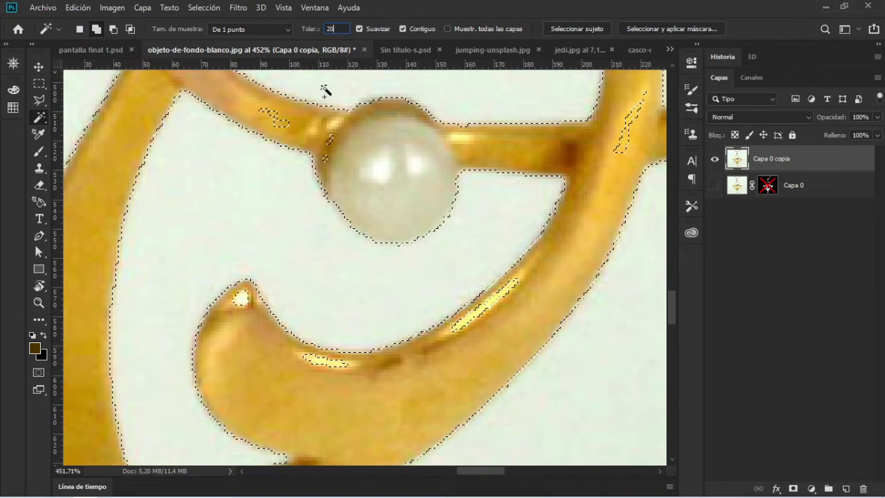
# Add most of the turquoise stone to the selection at tolerance 20, then select the Tolerance field.
pyautogui.scroll(-4, 344, 230)
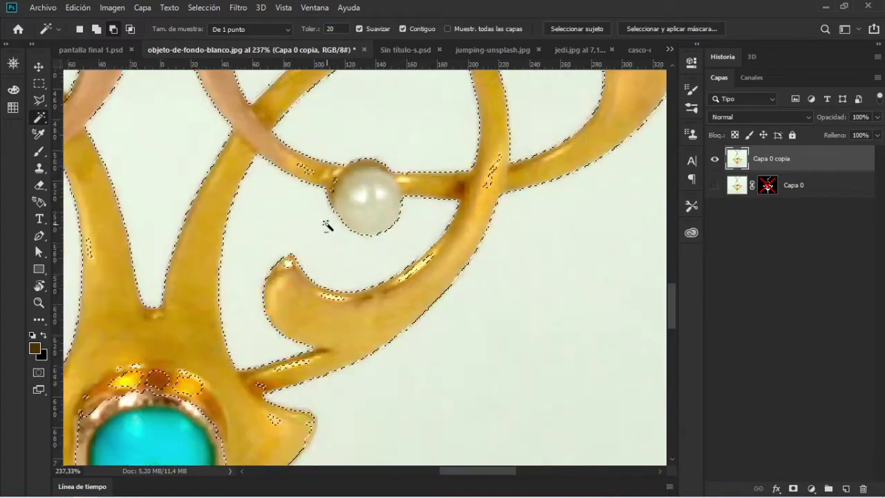
pyautogui.scroll(-2, 328, 224)
pyautogui.scroll(-1, 318, 238)
pyautogui.scroll(1, 304, 253)
pyautogui.scroll(1, 277, 276)
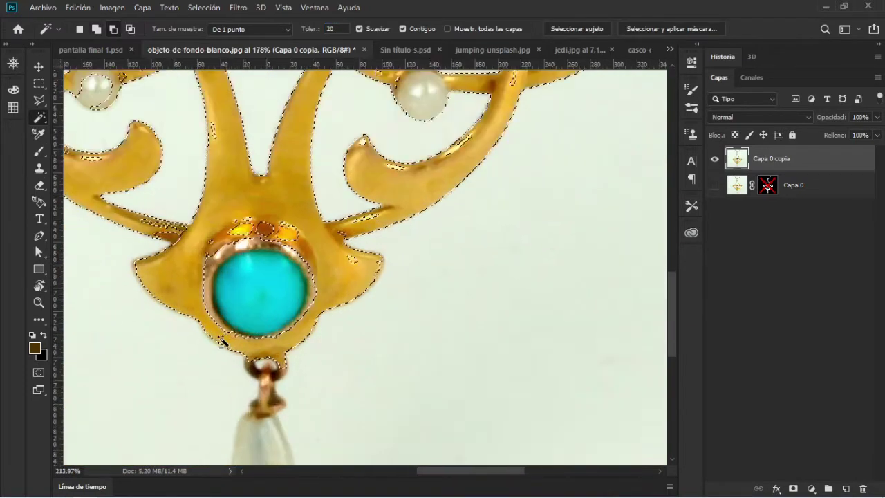
pyautogui.scroll(1, 270, 283)
pyautogui.click(270, 283)
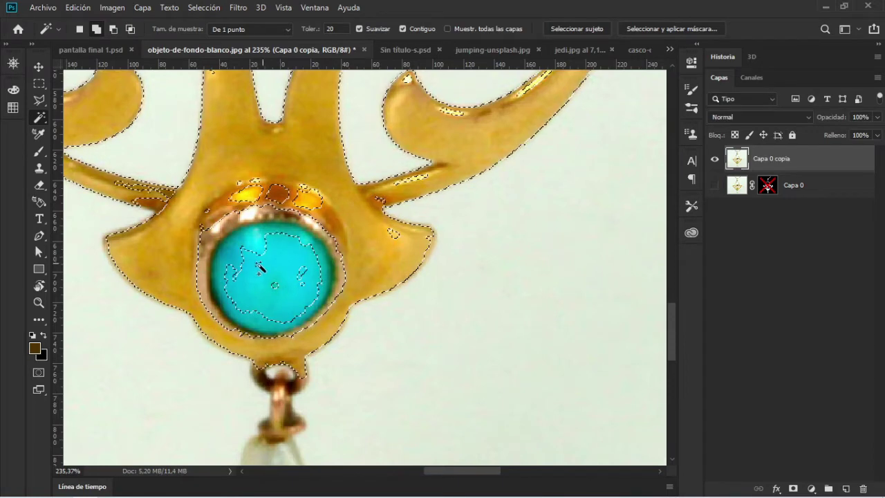
pyautogui.click(258, 251)
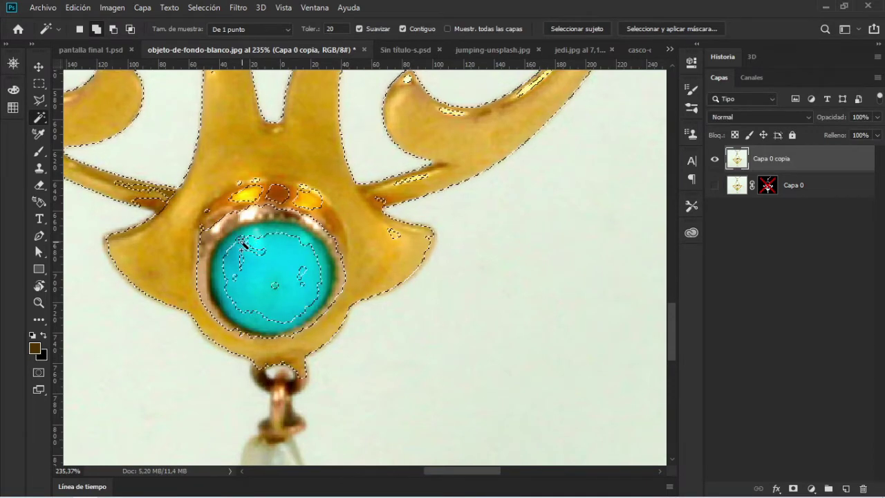
pyautogui.click(263, 237)
pyautogui.click(339, 29)
pyautogui.write('32')
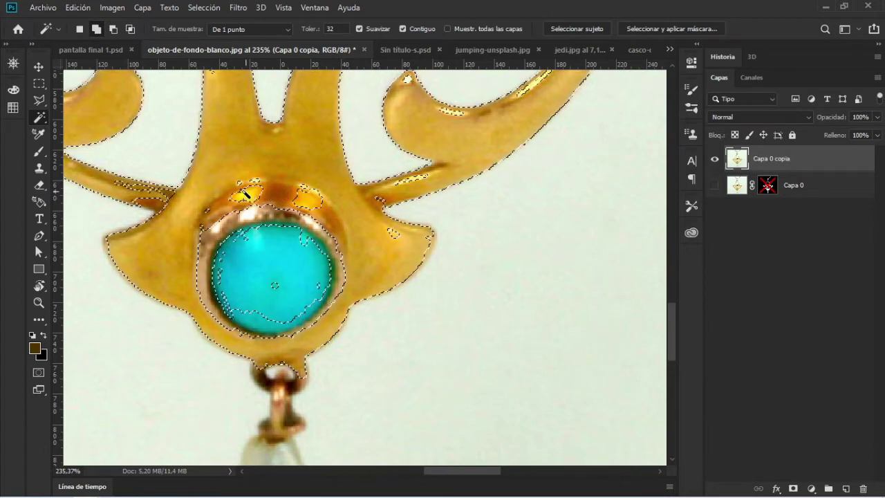
# Add the bezel's highlight spot to the selection and zoom to check its edges.
pyautogui.click(253, 196)
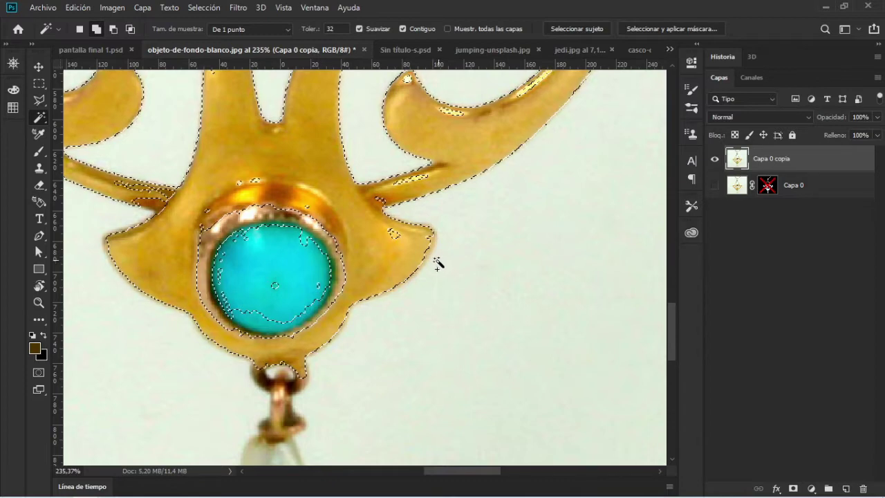
pyautogui.scroll(3, 458, 269)
pyautogui.scroll(1, 433, 259)
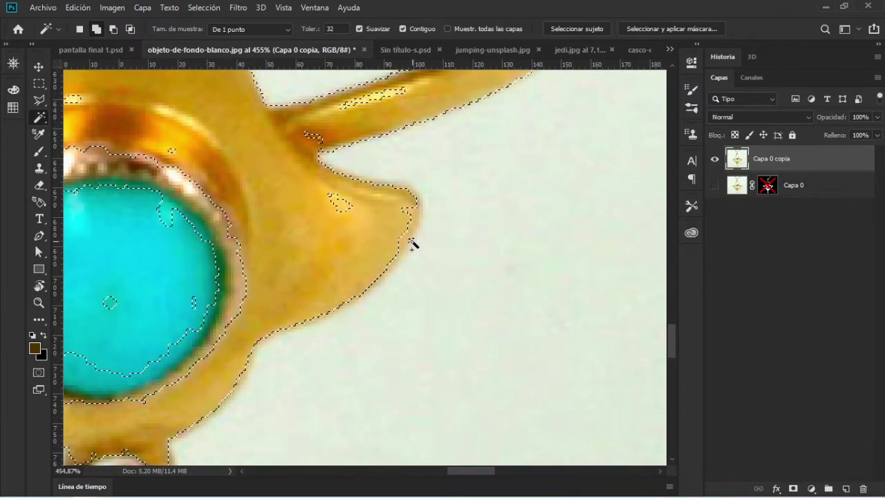
pyautogui.scroll(-3, 453, 262)
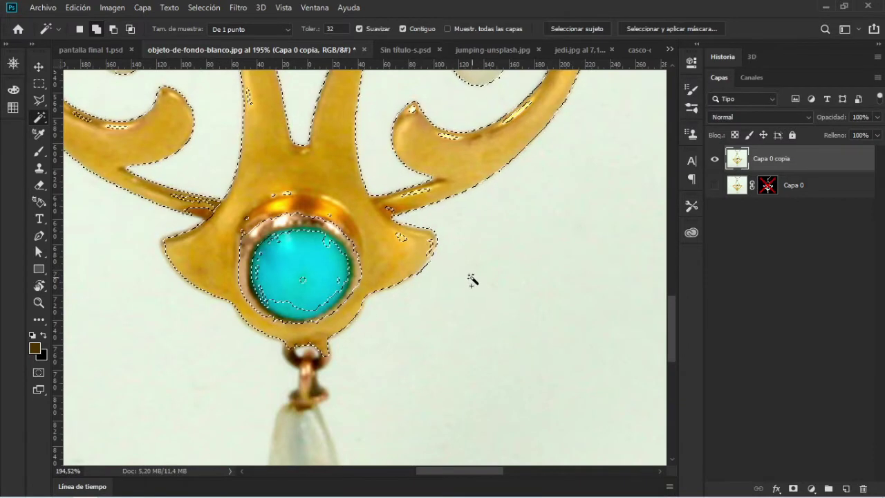
pyautogui.scroll(3, 474, 280)
pyautogui.scroll(1, 475, 266)
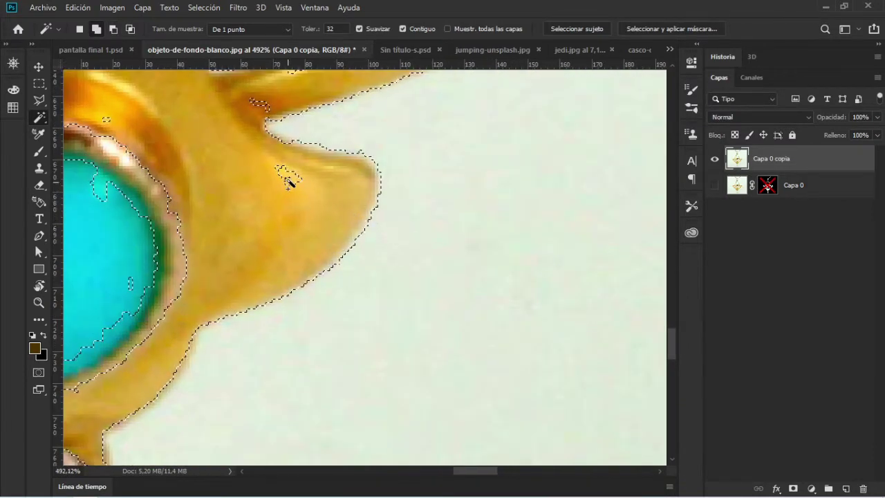
pyautogui.scroll(-1, 286, 212)
pyautogui.scroll(-1, 265, 229)
pyautogui.scroll(-1, 274, 230)
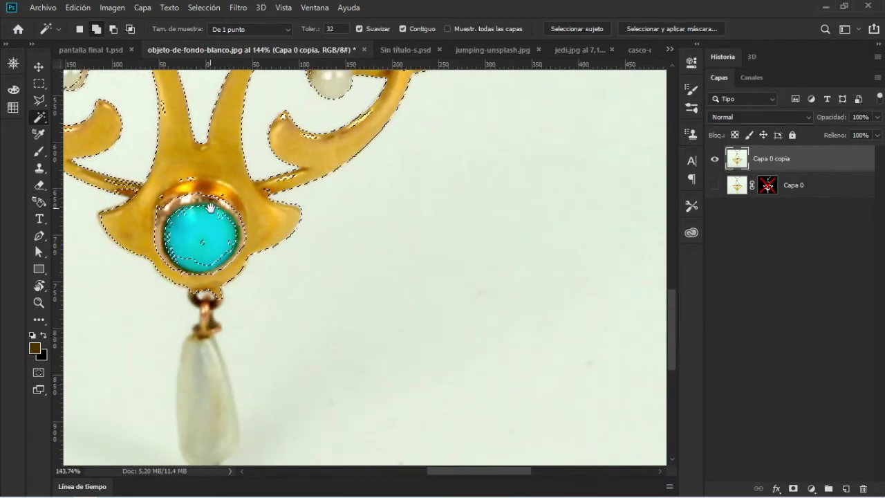
pyautogui.scroll(-1, 351, 264)
pyautogui.scroll(-1, 352, 265)
pyautogui.scroll(-1, 346, 264)
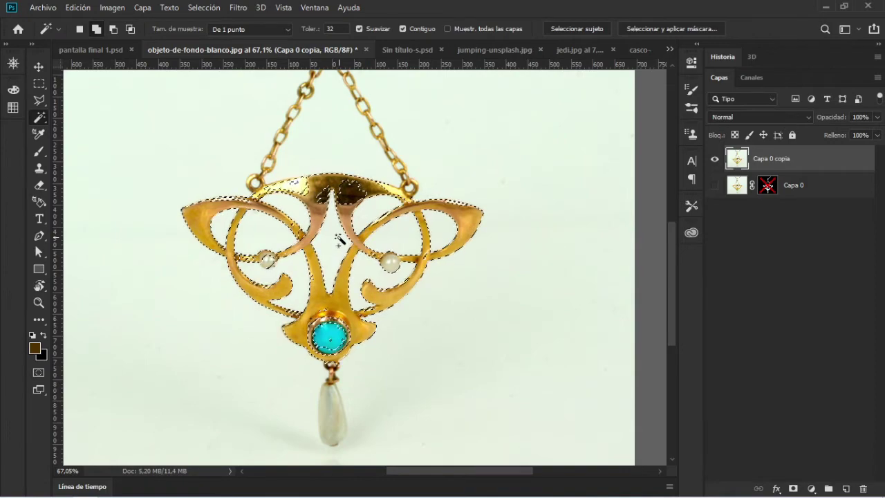
# Zoom and pan over the pendant's upper arches to inspect the selection edges.
pyautogui.scroll(1, 339, 239)
pyautogui.scroll(1, 334, 241)
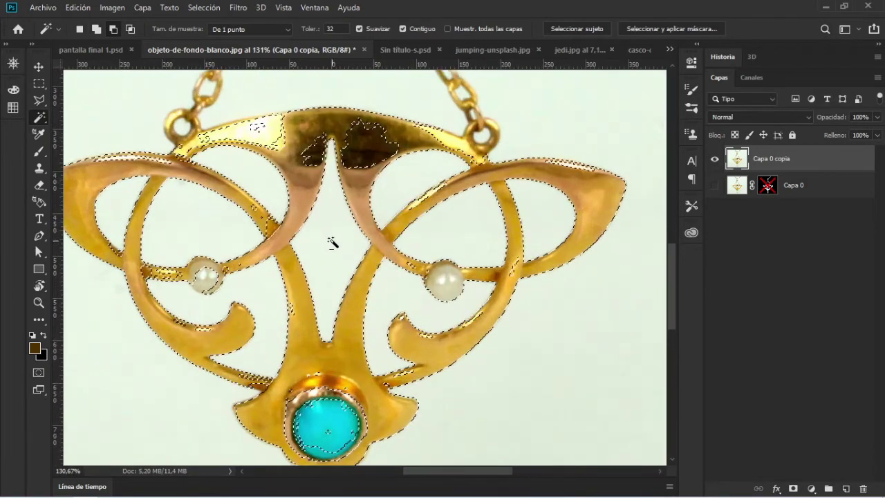
pyautogui.scroll(1, 332, 242)
pyautogui.scroll(-1, 332, 242)
pyautogui.scroll(1, 331, 241)
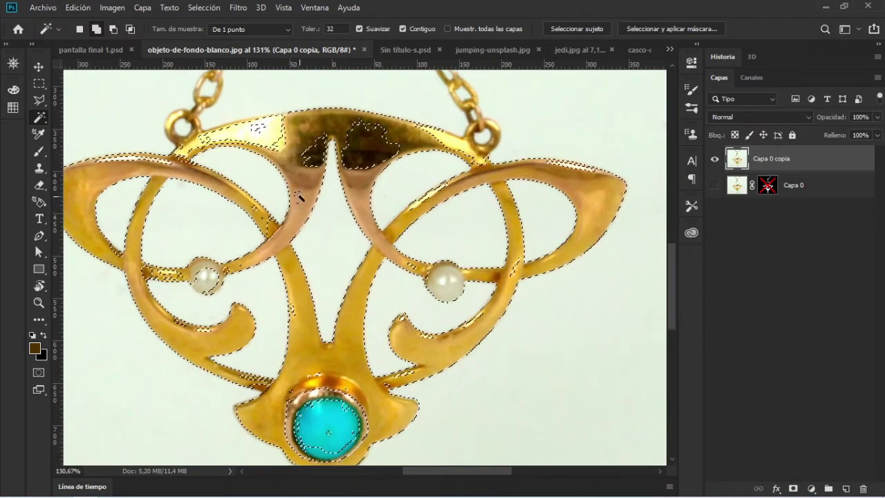
pyautogui.moveTo(331, 241)
pyautogui.mouseDown()
pyautogui.moveTo(371, 267)
pyautogui.moveTo(367, 276)
pyautogui.moveTo(300, 193)
pyautogui.mouseUp()
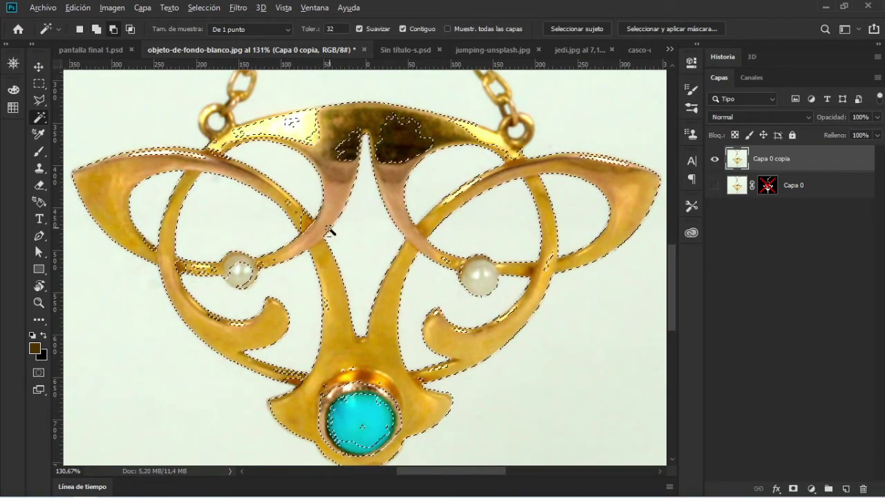
pyautogui.scroll(-1, 337, 257)
pyautogui.scroll(1, 395, 282)
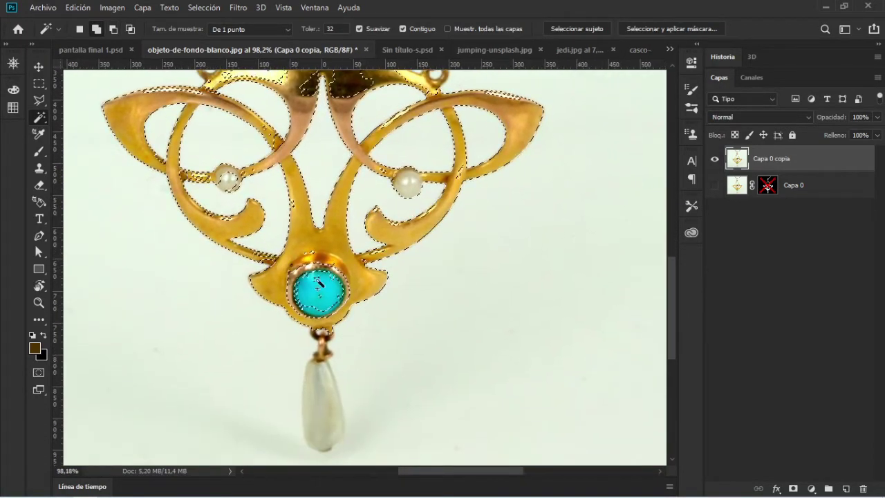
pyautogui.scroll(1, 284, 333)
# View the selection as a red Quick Mask, pan to the chain, then return to marching ants.
pyautogui.press('q')
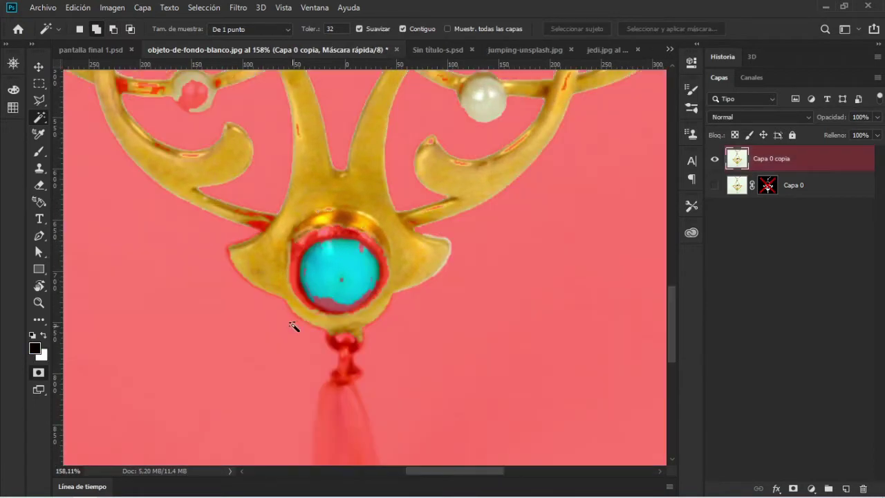
pyautogui.scroll(-1, 366, 280)
pyautogui.scroll(-2, 366, 280)
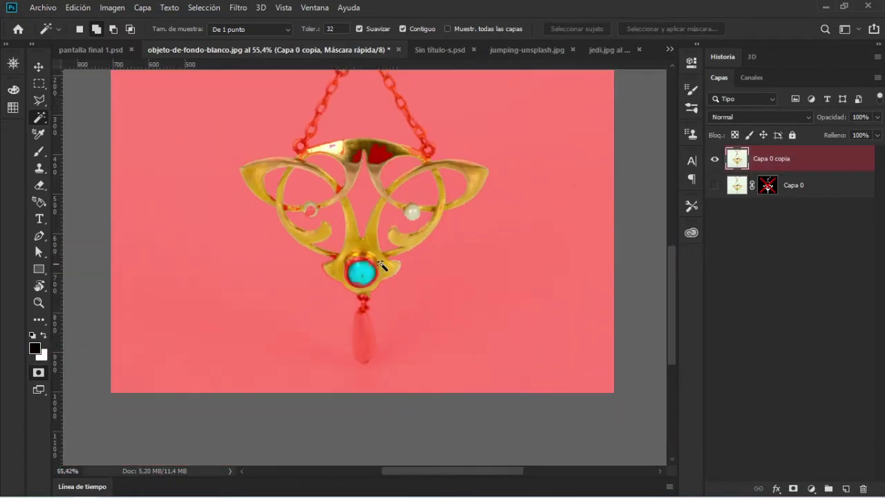
pyautogui.moveTo(400, 229); pyautogui.dragTo(396, 337)
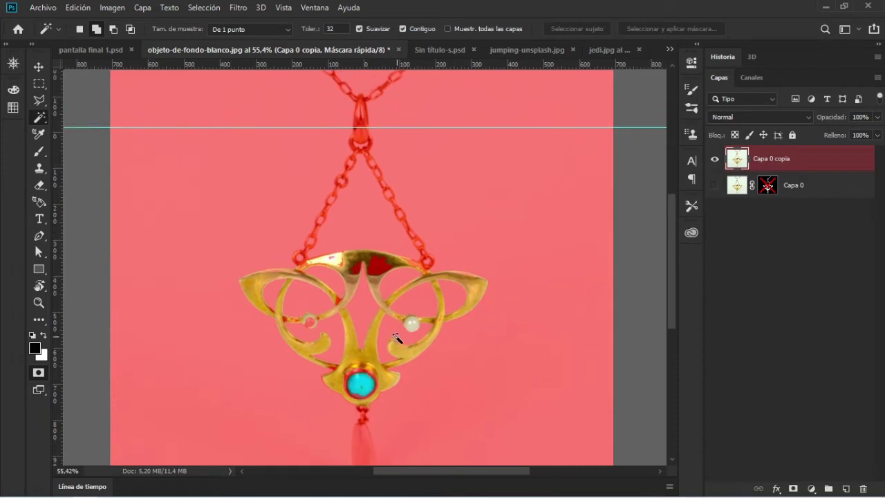
pyautogui.scroll(2, 374, 315)
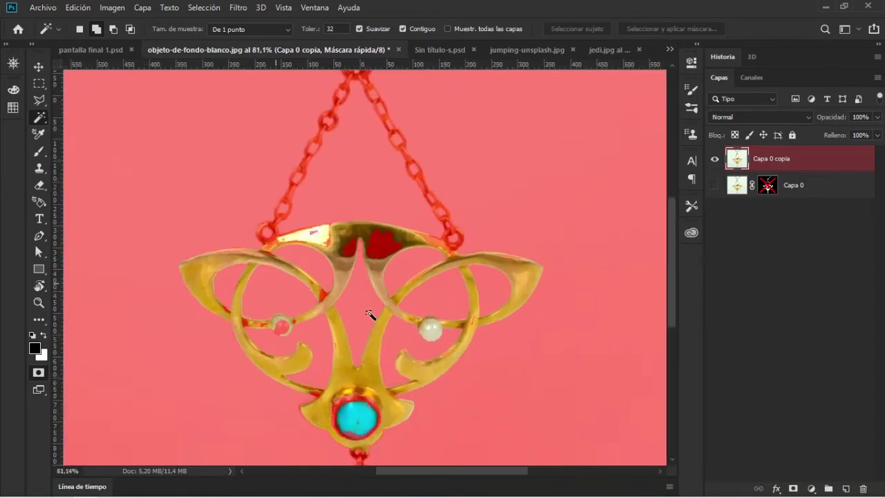
pyautogui.scroll(2, 370, 311)
pyautogui.press('q')
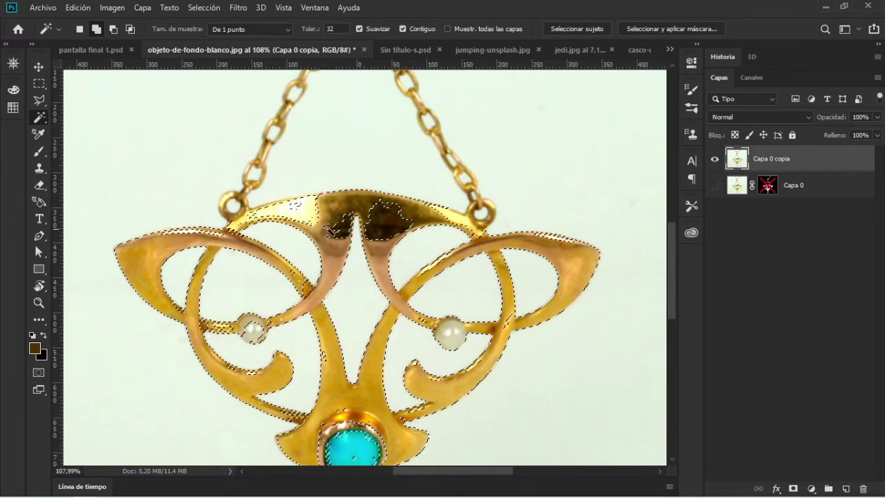
pyautogui.scroll(3, 236, 205)
pyautogui.scroll(3, 236, 205)
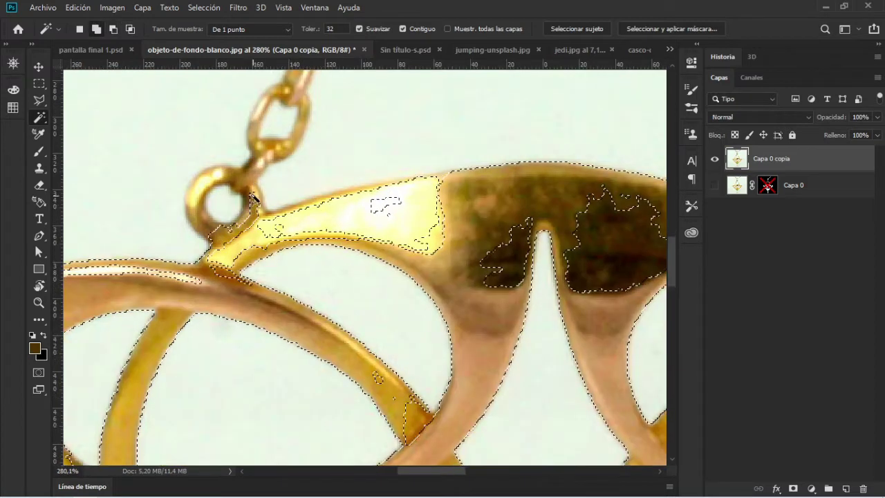
pyautogui.keyDown('shift'); pyautogui.click(266, 158); pyautogui.keyUp('shift')
pyautogui.keyDown('shift'); pyautogui.click(286, 147); pyautogui.keyUp('shift')
pyautogui.keyDown('shift'); pyautogui.click(305, 119); pyautogui.keyUp('shift')
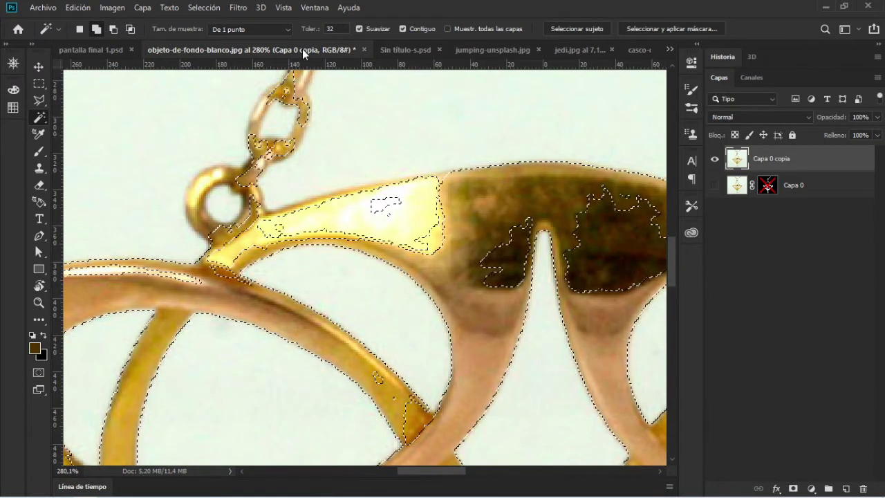
pyautogui.hotkey('ctrl', 'z')
pyautogui.scroll(-1, 341, 221)
pyautogui.scroll(-1, 346, 235)
pyautogui.scroll(-1, 345, 236)
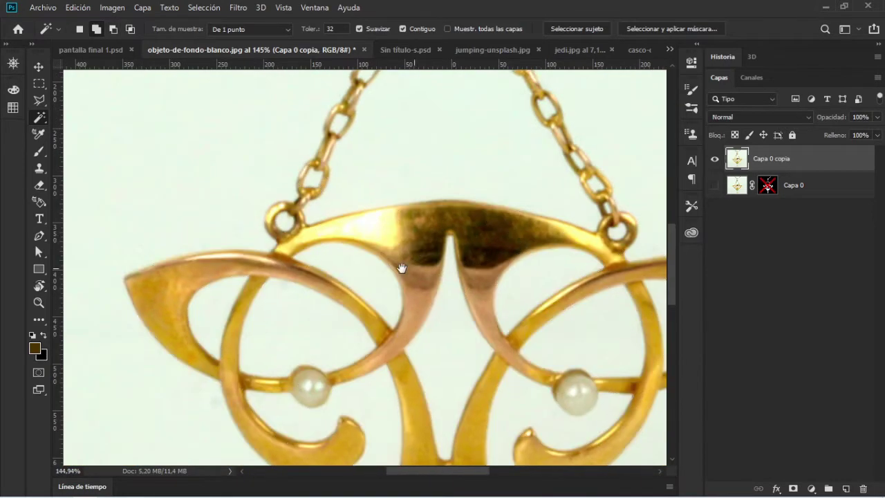
pyautogui.scroll(-1, 326, 246)
pyautogui.scroll(-1, 326, 246)
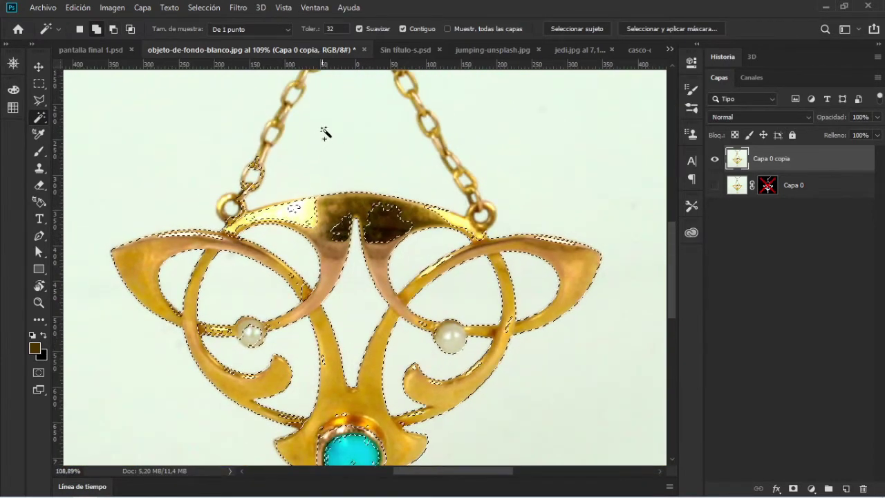
# Turn off Anti-alias for the Magic Wand and view the pendant selection as a Quick Mask.
pyautogui.click(360, 28)
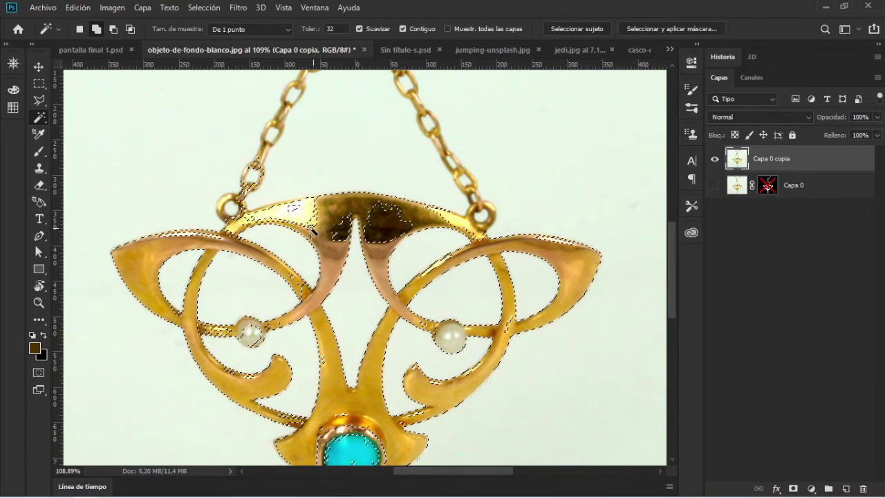
pyautogui.scroll(2, 295, 211)
pyautogui.scroll(3, 295, 211)
pyautogui.scroll(3, 297, 204)
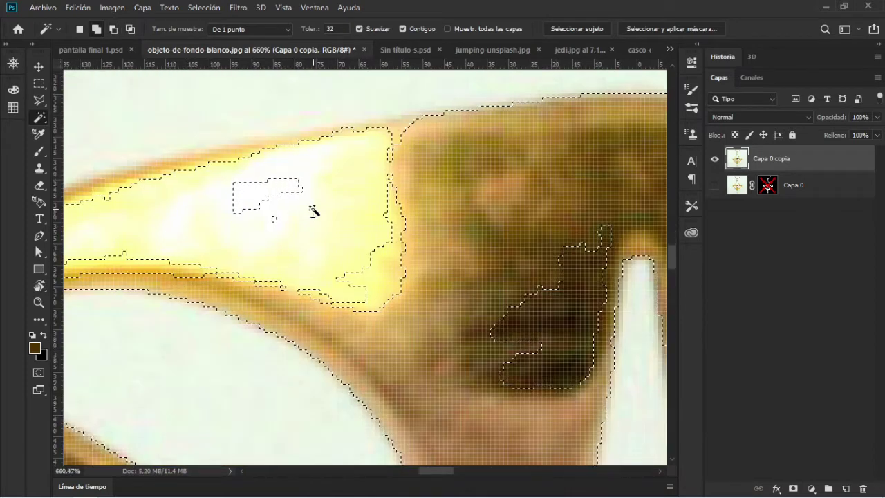
pyautogui.press('q')
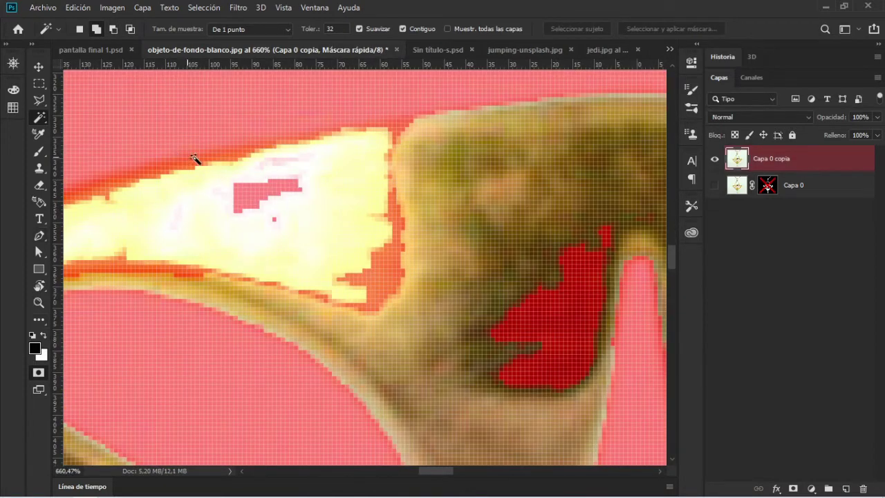
# Zoom in on the Quick Mask and inspect the edges along the bright gold highlight.
pyautogui.scroll(1, 400, 153)
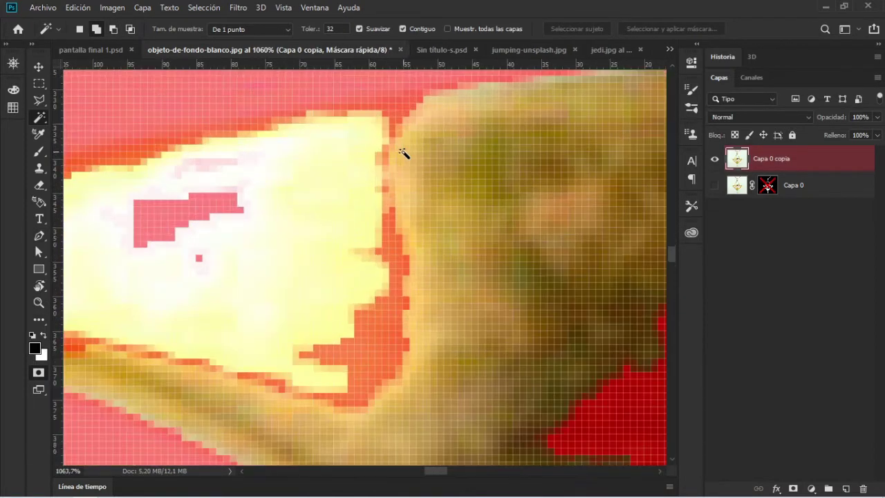
pyautogui.scroll(2, 404, 154)
pyautogui.scroll(1, 377, 149)
pyautogui.moveTo(395, 119); pyautogui.dragTo(399, 179)
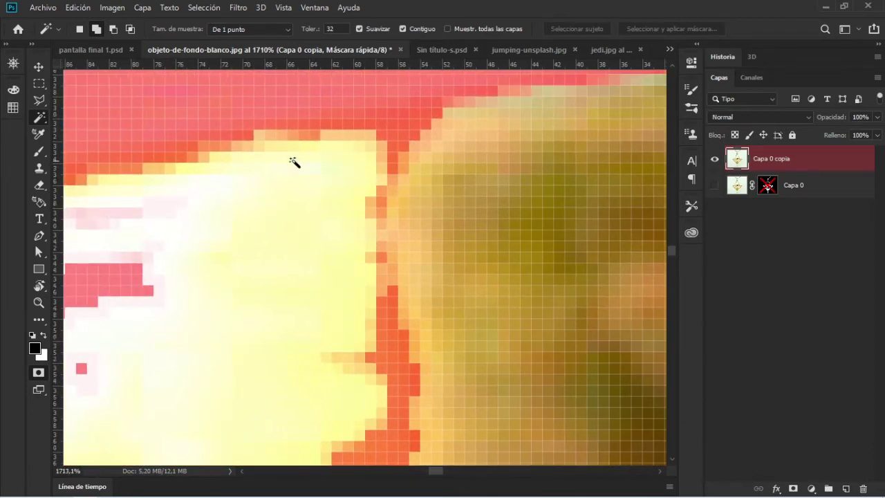
pyautogui.moveTo(177, 317)
pyautogui.mouseDown()
pyautogui.moveTo(339, 231)
pyautogui.moveTo(381, 241)
pyautogui.mouseUp()
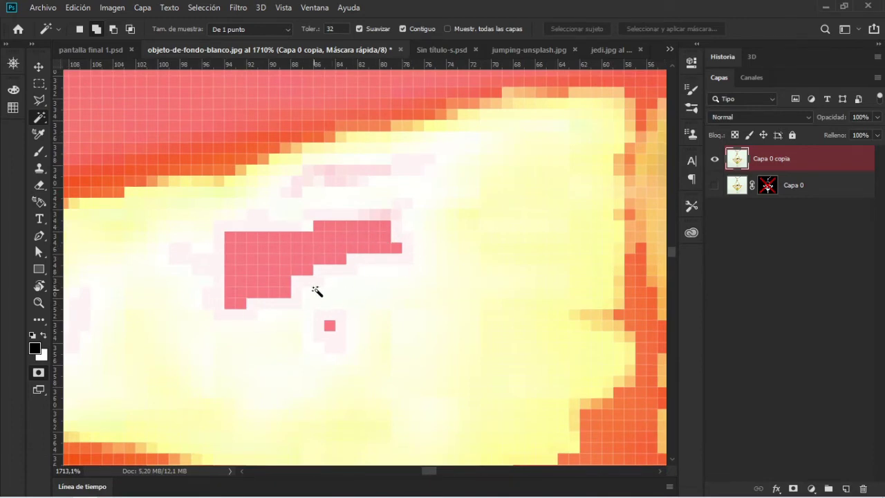
pyautogui.scroll(-1, 374, 272)
pyautogui.scroll(-1, 411, 279)
pyautogui.scroll(-1, 438, 279)
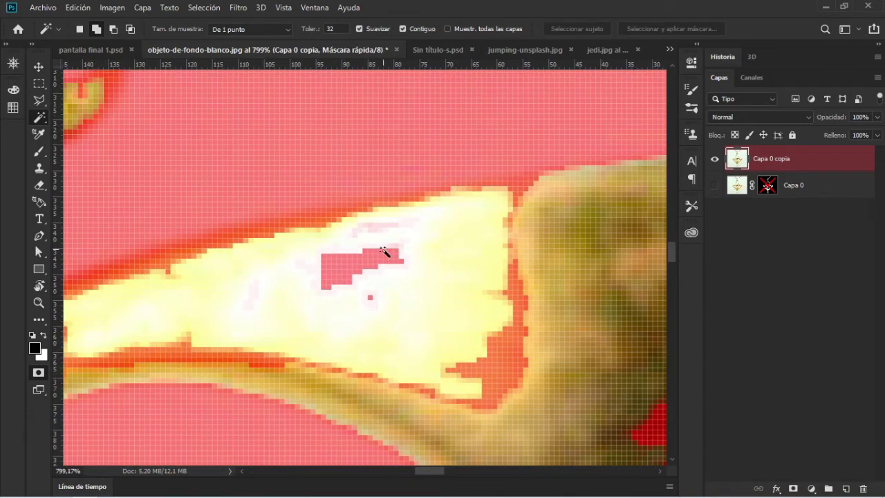
pyautogui.scroll(-1, 384, 251)
pyautogui.scroll(-1, 389, 251)
# Inspect the left ring and ornament centre, then exit Quick Mask back to the selection outline.
pyautogui.moveTo(332, 239); pyautogui.dragTo(436, 211)
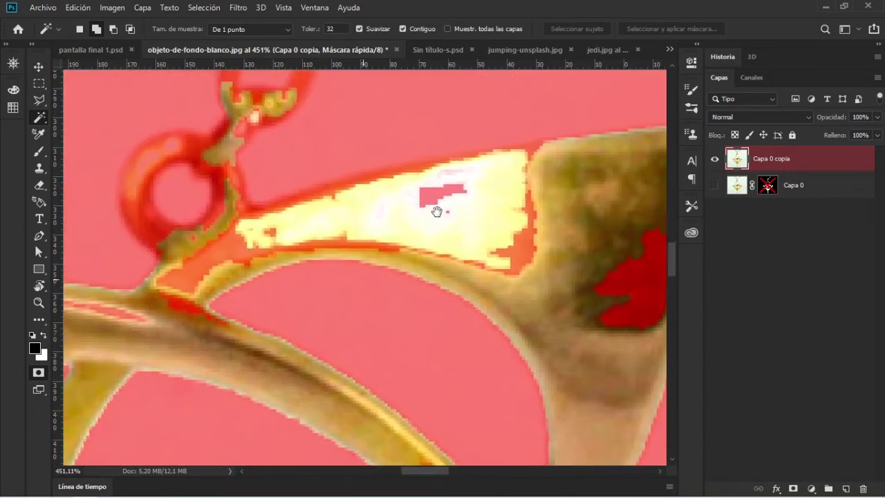
pyautogui.scroll(-1, 438, 206)
pyautogui.scroll(-1, 467, 203)
pyautogui.scroll(-1, 488, 204)
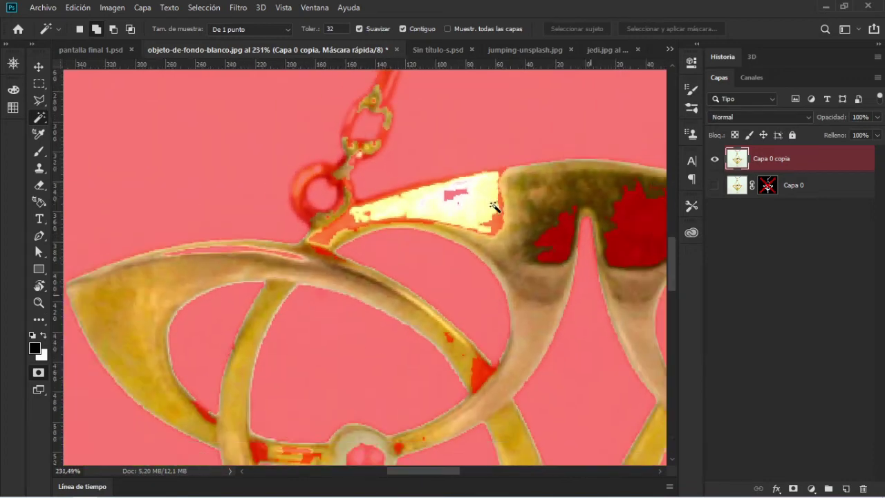
pyautogui.scroll(-1, 493, 206)
pyautogui.scroll(-1, 504, 213)
pyautogui.moveTo(442, 249); pyautogui.dragTo(335, 174)
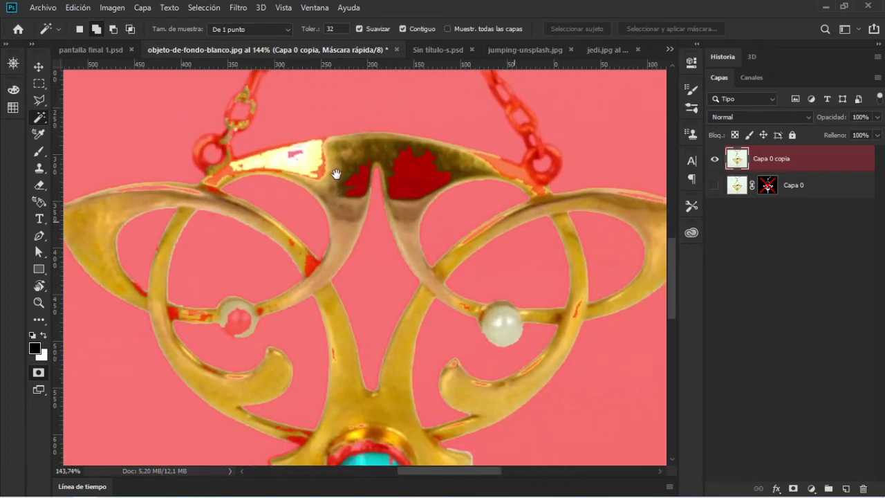
pyautogui.scroll(-4, 406, 238)
pyautogui.scroll(1, 407, 263)
pyautogui.scroll(2, 348, 173)
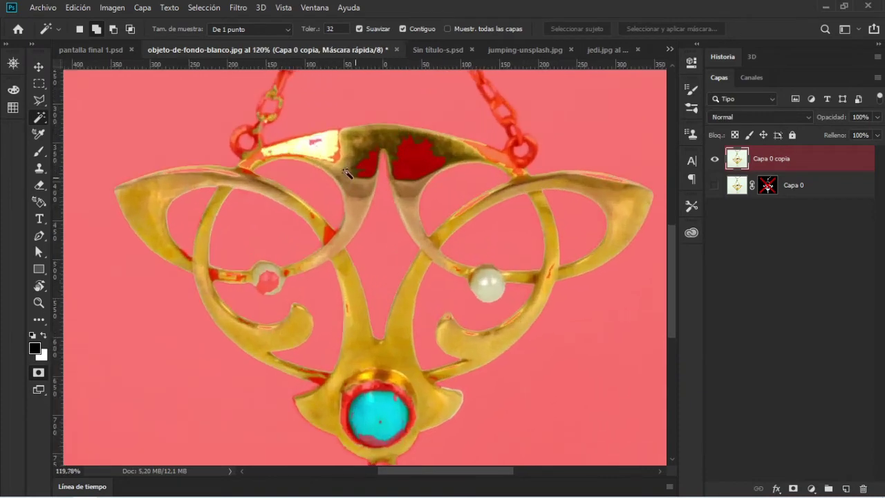
pyautogui.scroll(2, 347, 173)
pyautogui.press('q')
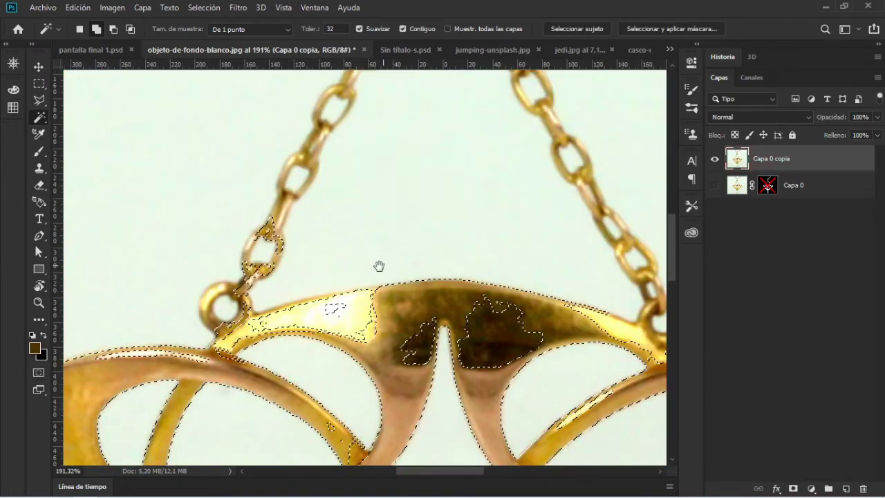
pyautogui.scroll(-1, 336, 196)
pyautogui.scroll(-1, 349, 217)
pyautogui.scroll(-1, 349, 216)
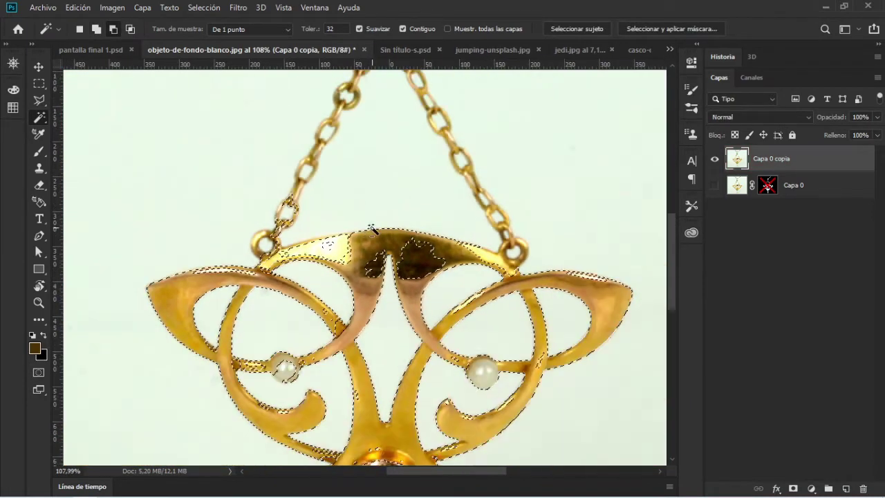
pyautogui.click(395, 51)
pyautogui.scroll(1, 339, 366)
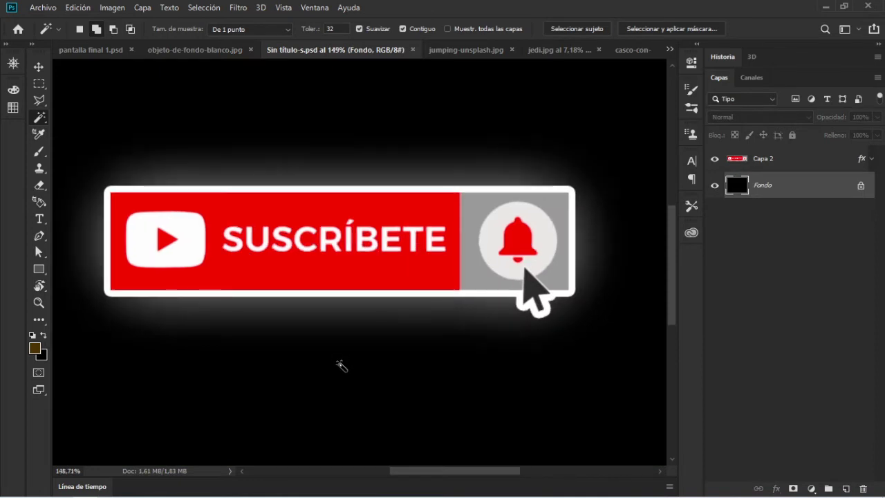
pyautogui.scroll(-2, 344, 367)
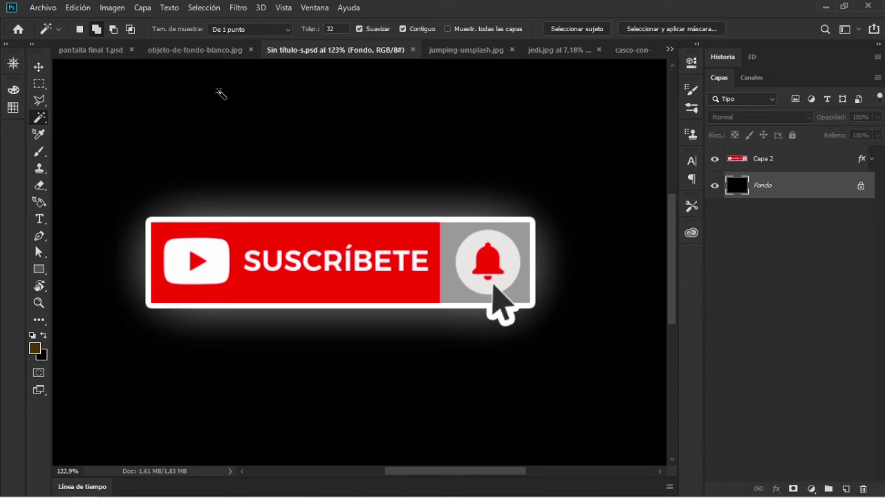
pyautogui.click(207, 48)
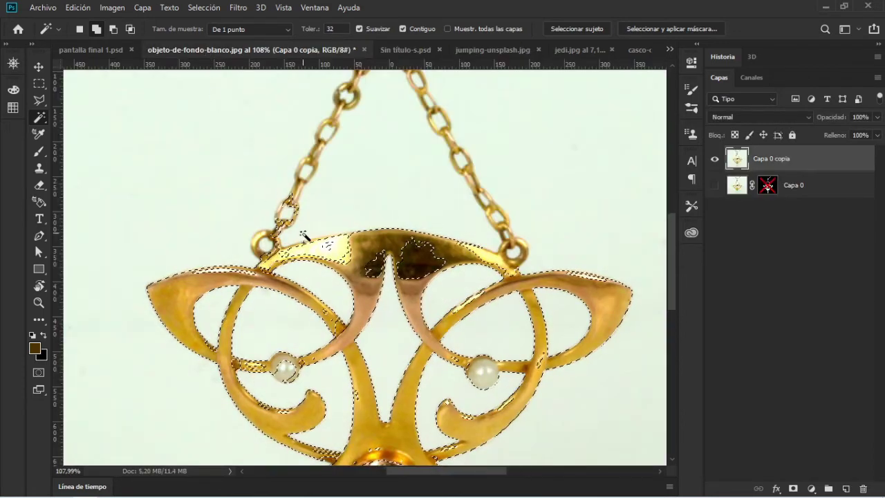
# Bring the chain into view and set the Magic Wand sample size to 5 x 5 Average.
pyautogui.scroll(-3, 331, 275)
pyautogui.moveTo(356, 166); pyautogui.dragTo(350, 276)
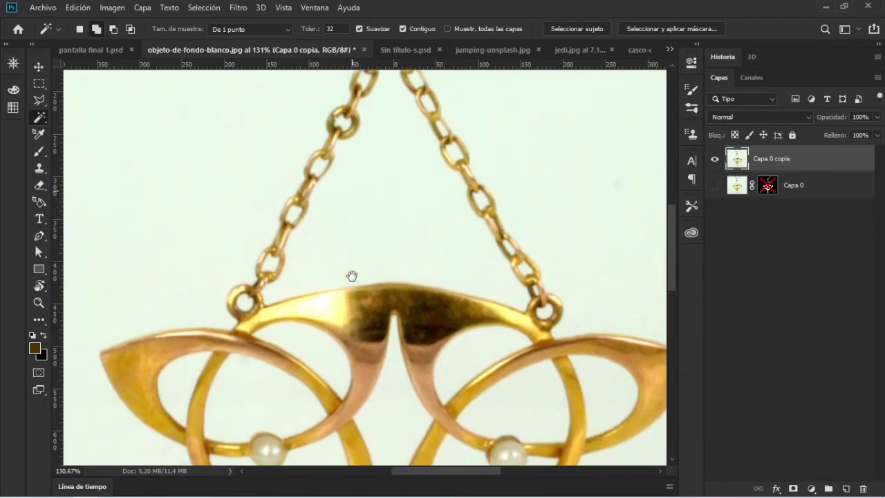
pyautogui.moveTo(316, 168); pyautogui.dragTo(288, 130)
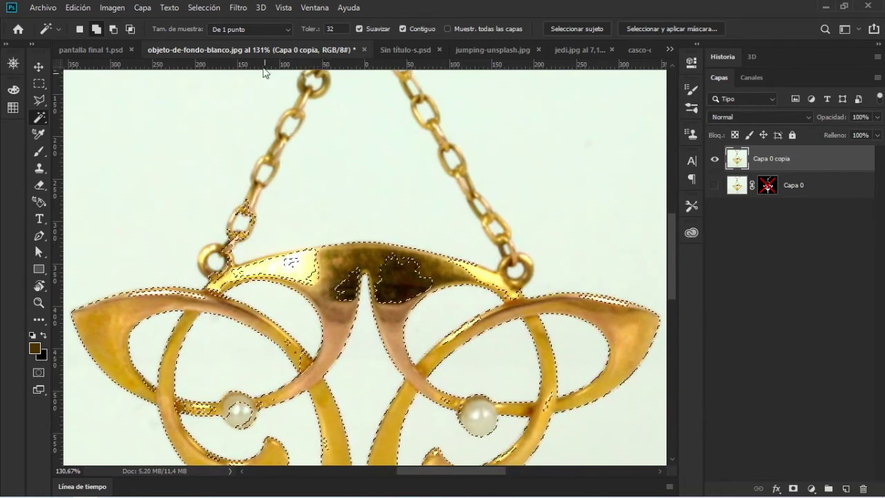
pyautogui.click(249, 32)
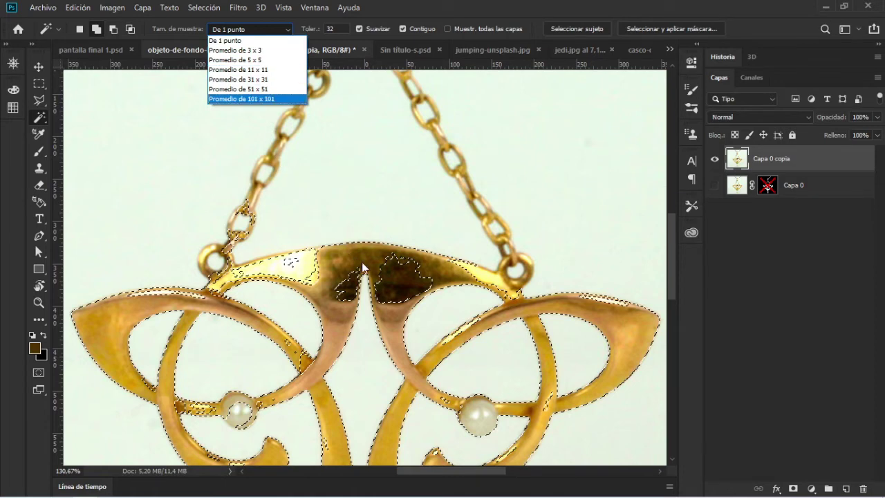
pyautogui.click(234, 43)
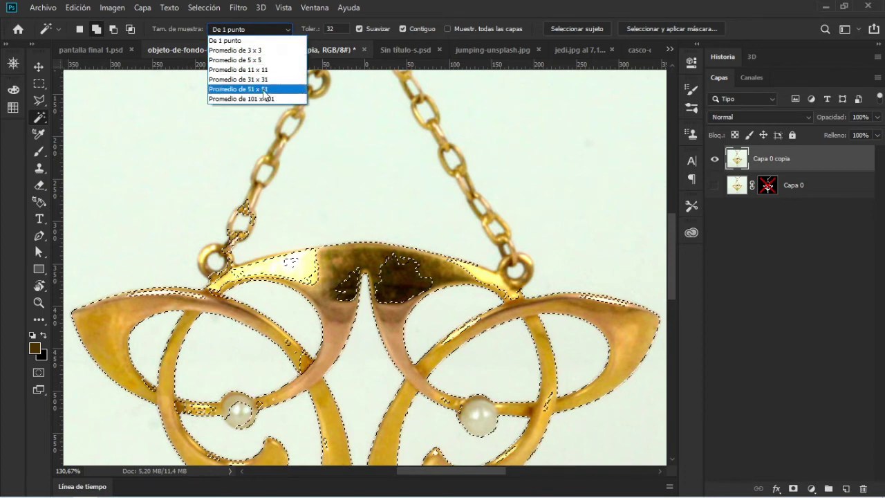
pyautogui.click(259, 60)
# Test a 5 x 5 selection on the dark pendant bar, then switch sampling to single point.
pyautogui.hotkey('ctrl', 'd')
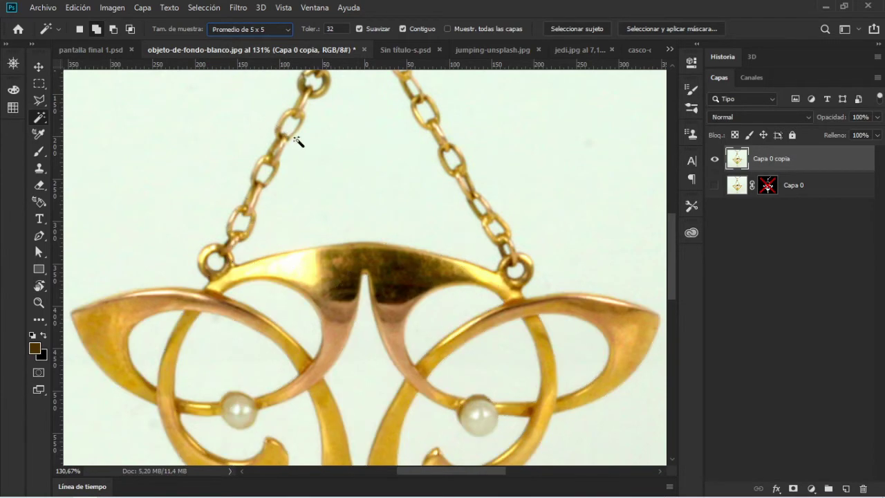
pyautogui.click(385, 266)
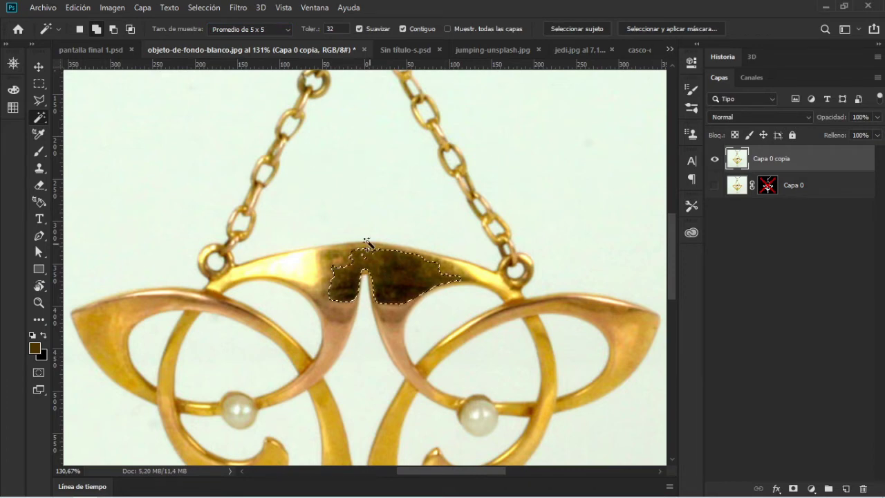
pyautogui.hotkey('ctrl', 'd')
pyautogui.click(246, 33)
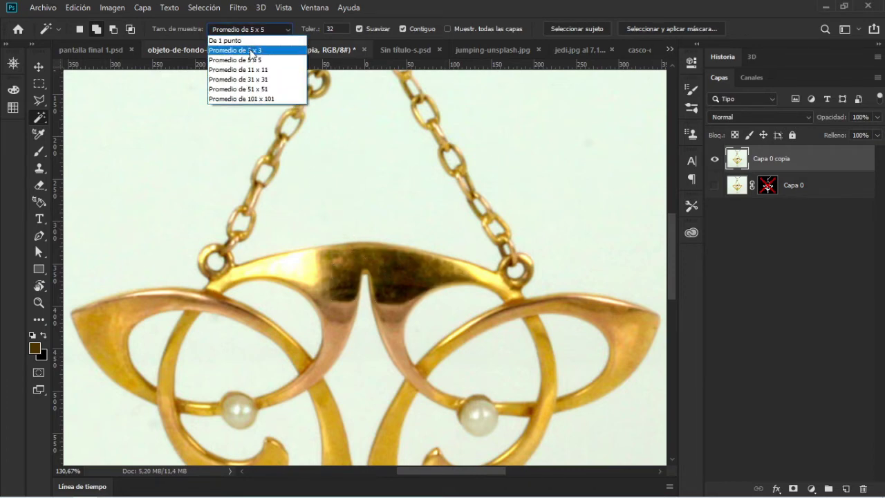
pyautogui.click(242, 38)
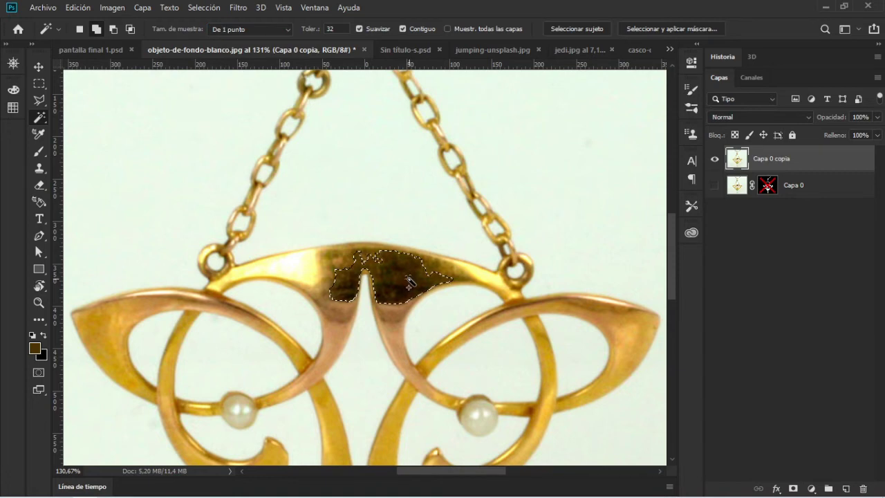
# Test single-point sampling on the right part of the dark bar and clear the selection.
pyautogui.hotkey('ctrl', 'd')
pyautogui.scroll(2, 436, 275)
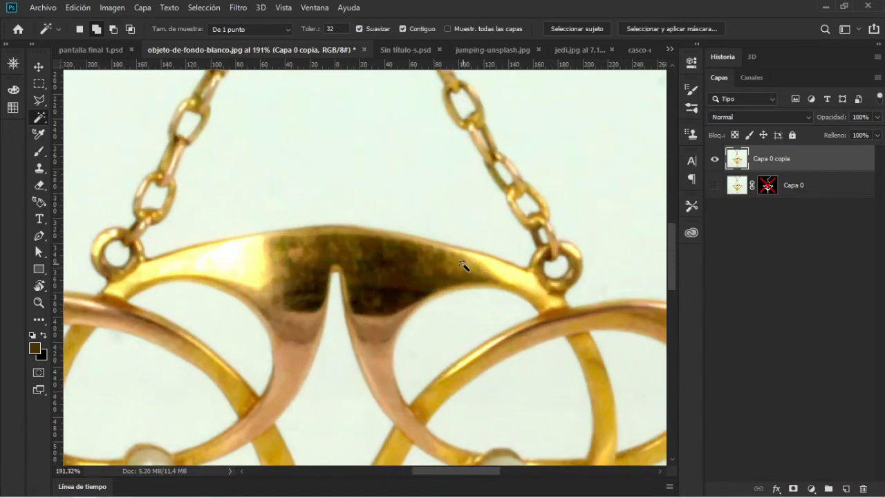
pyautogui.click(461, 265)
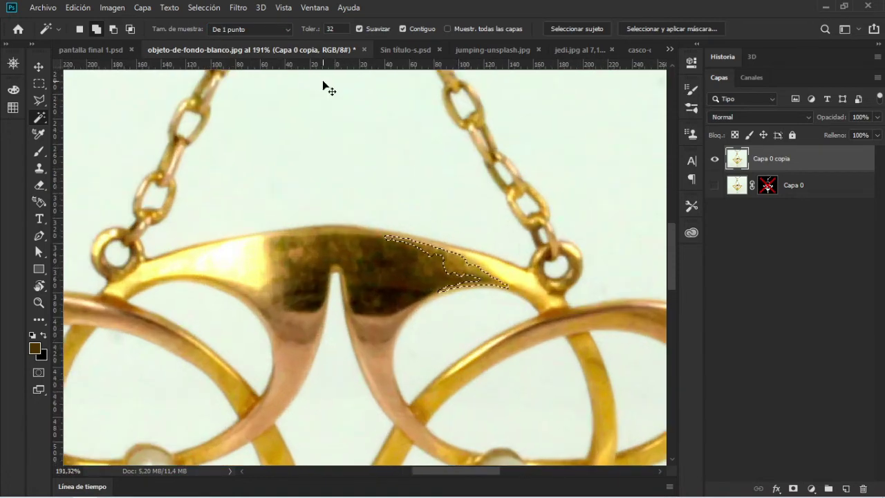
pyautogui.hotkey('ctrl', 'd')
pyautogui.click(263, 29)
# Set 31 x 31 Average sampling and test it on the dark bar and white background.
pyautogui.click(266, 78)
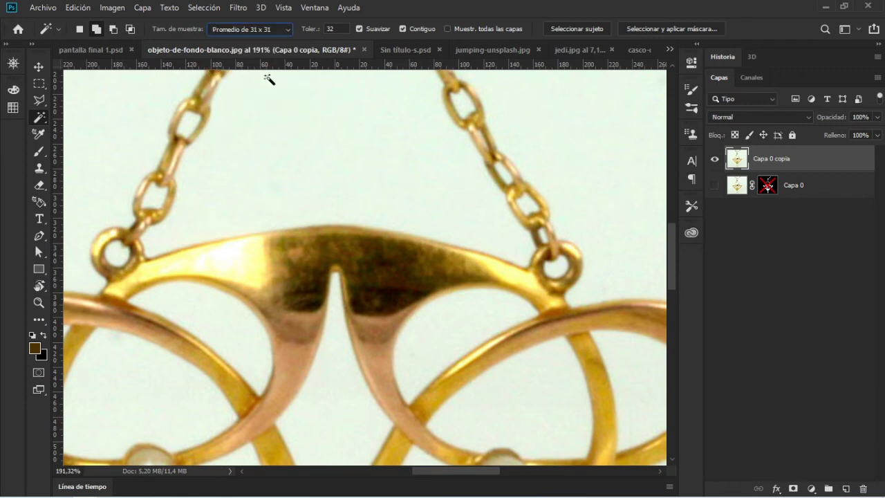
pyautogui.click(500, 271)
pyautogui.scroll(-2, 493, 286)
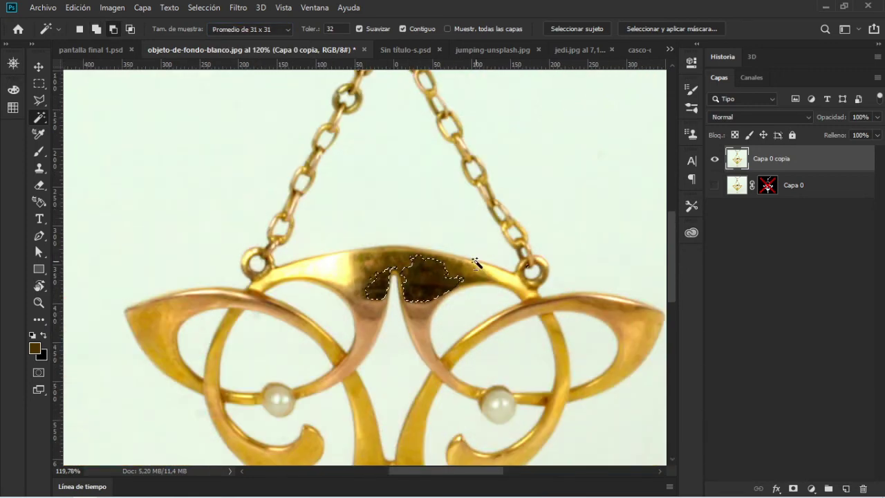
pyautogui.scroll(-3, 477, 261)
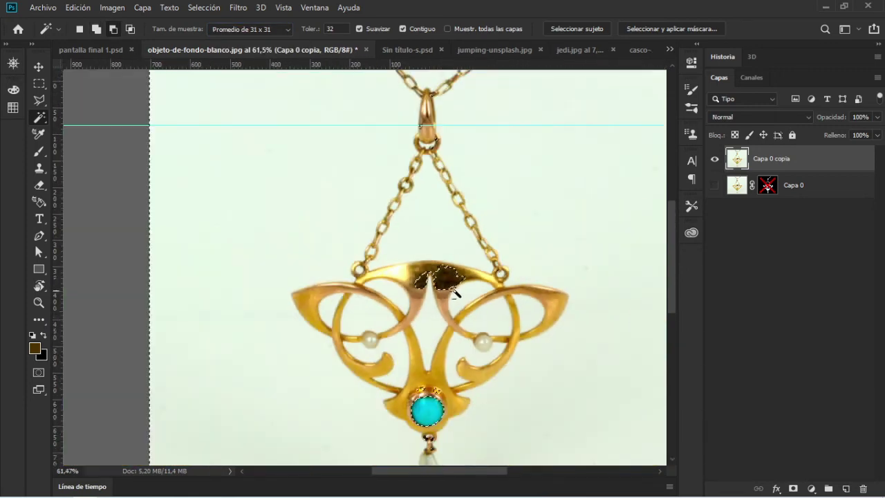
pyautogui.click(404, 277)
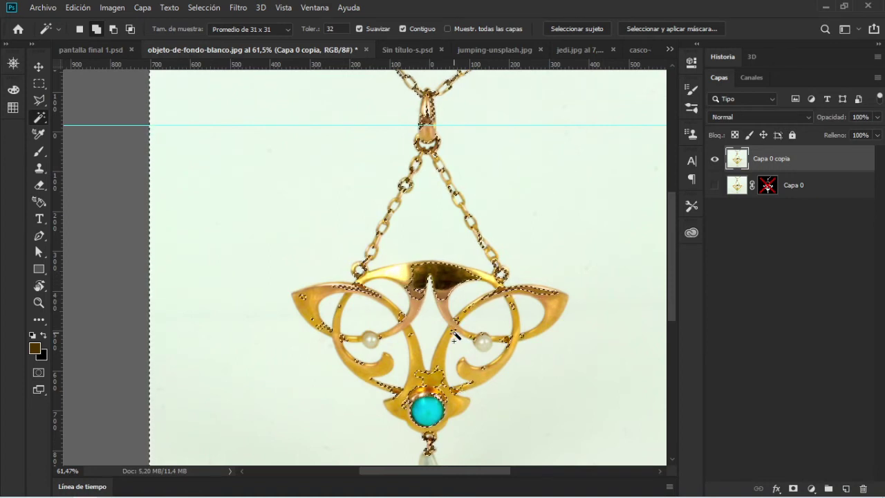
pyautogui.hotkey('ctrl', 'd')
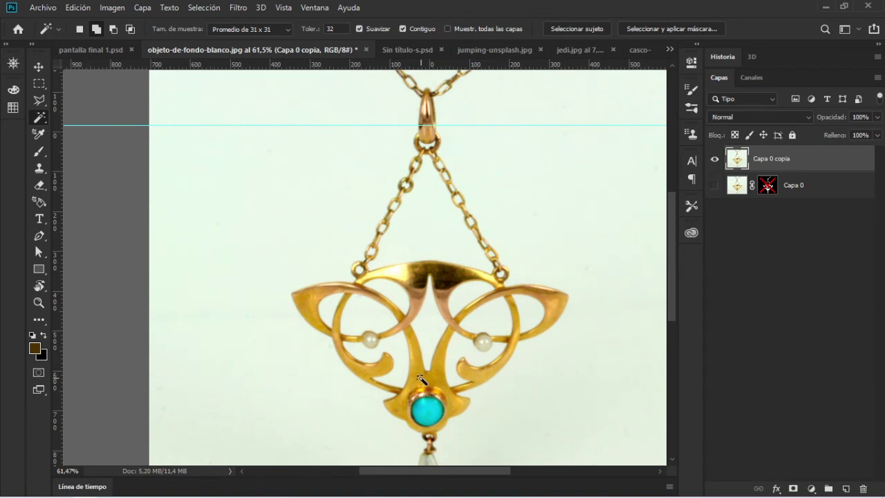
# Select the pendant body plus its bar, chains and pearls, then reset sampling to single point.
pyautogui.moveTo(425, 292); pyautogui.dragTo(373, 320)
pyautogui.click(381, 287)
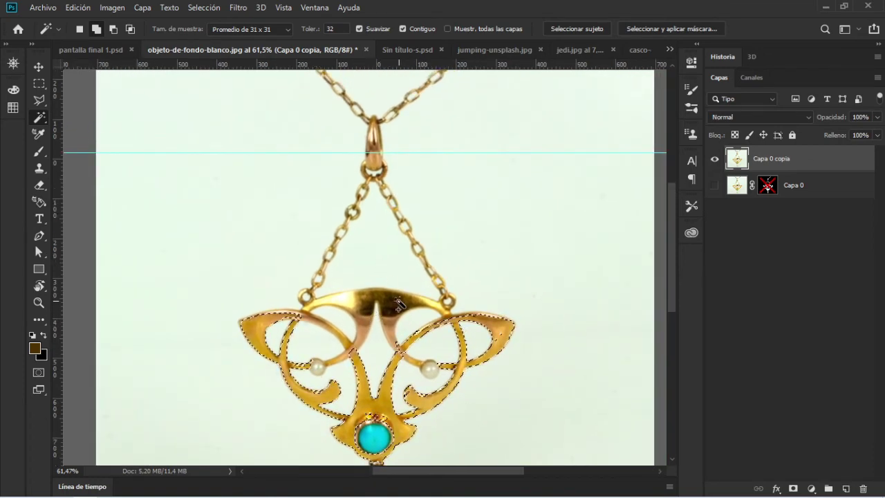
pyautogui.keyDown('shift'); pyautogui.click(363, 298); pyautogui.keyUp('shift')
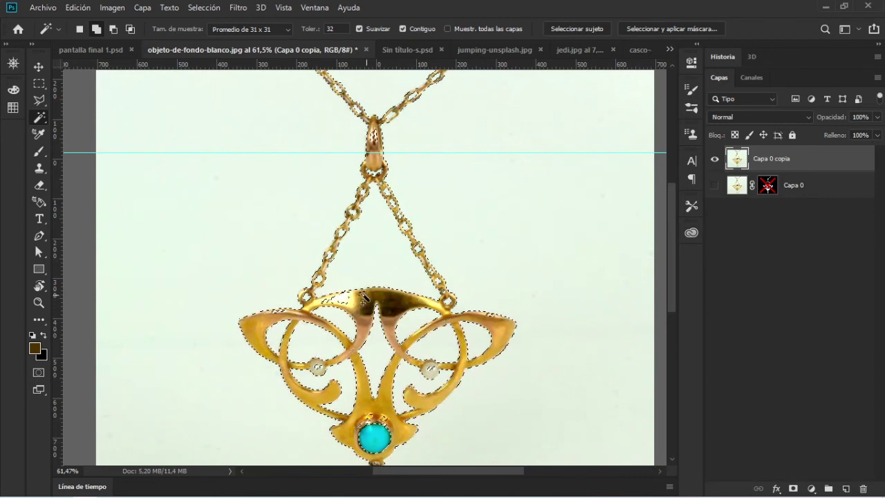
pyautogui.click(249, 29)
pyautogui.click(238, 35)
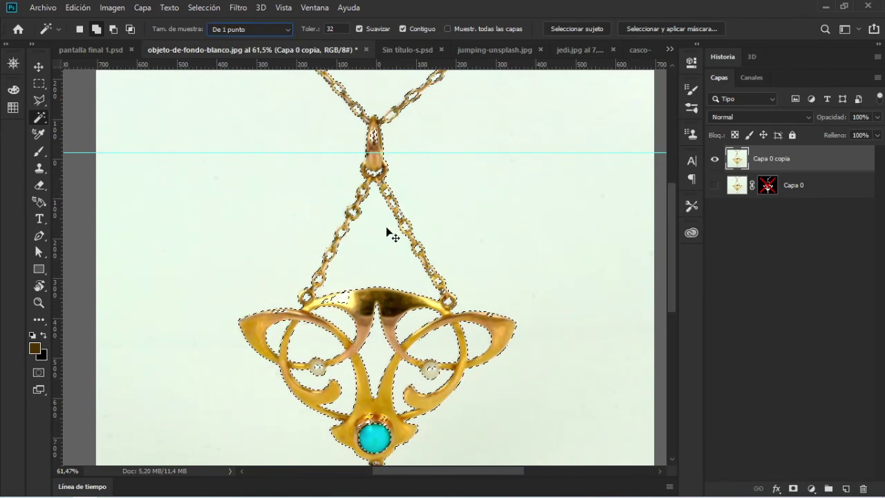
# Replace the selection with just the dark top bar and right loop, keeping De 1 punto sampling.
pyautogui.hotkey('ctrl', 'd')
pyautogui.click(422, 302)
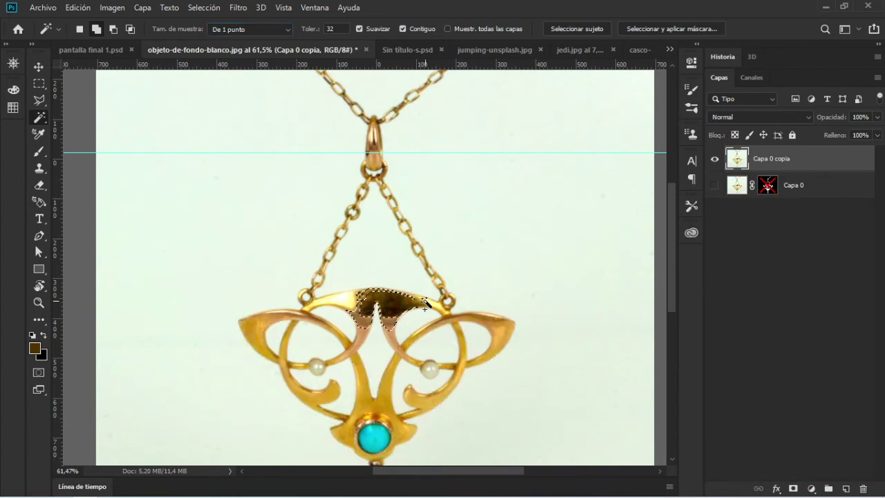
pyautogui.click(466, 323)
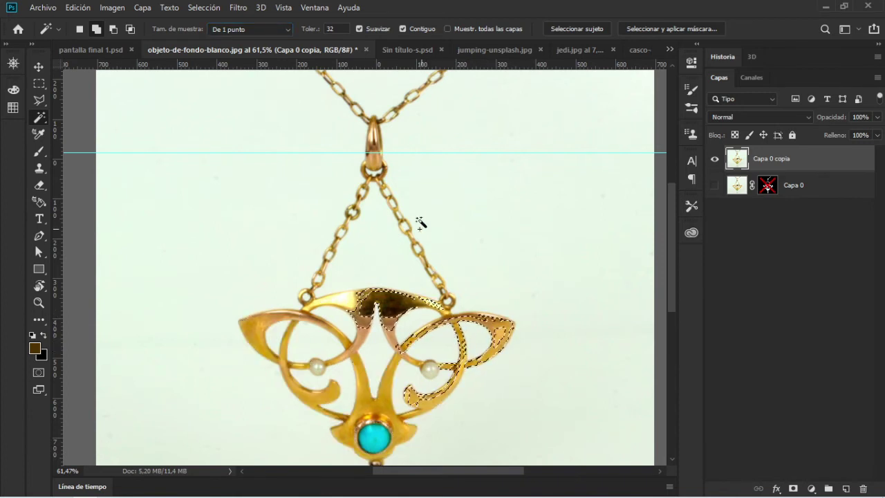
pyautogui.scroll(-2, 344, 176)
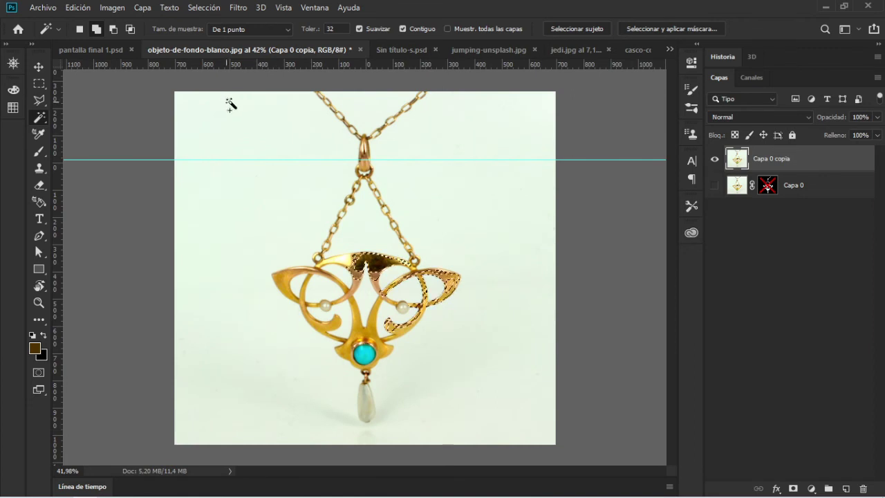
pyautogui.click(243, 33)
pyautogui.click(231, 43)
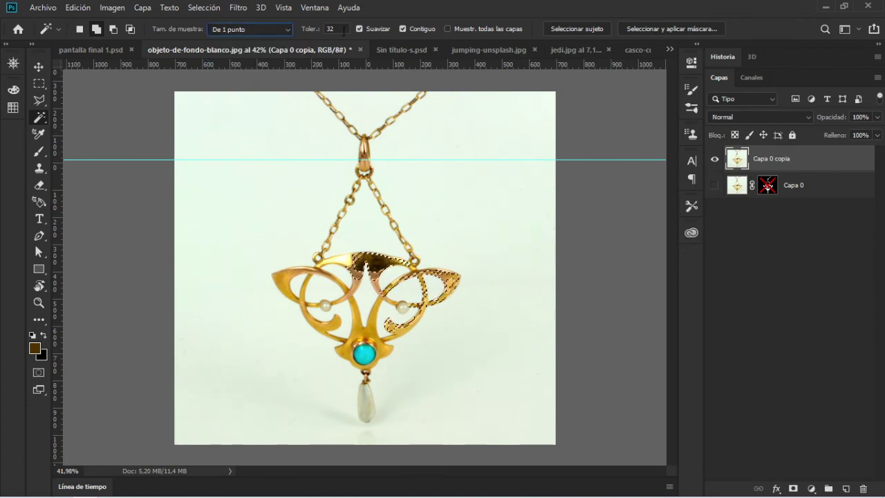